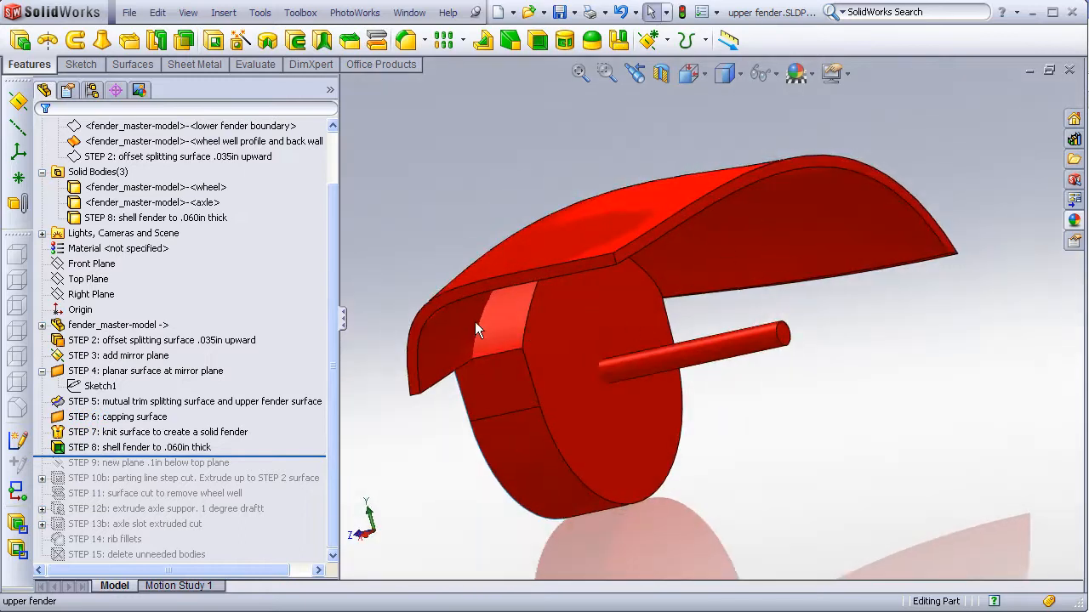
pyautogui.moveTo(500, 309); pyautogui.dragTo(475, 213, button='middle')
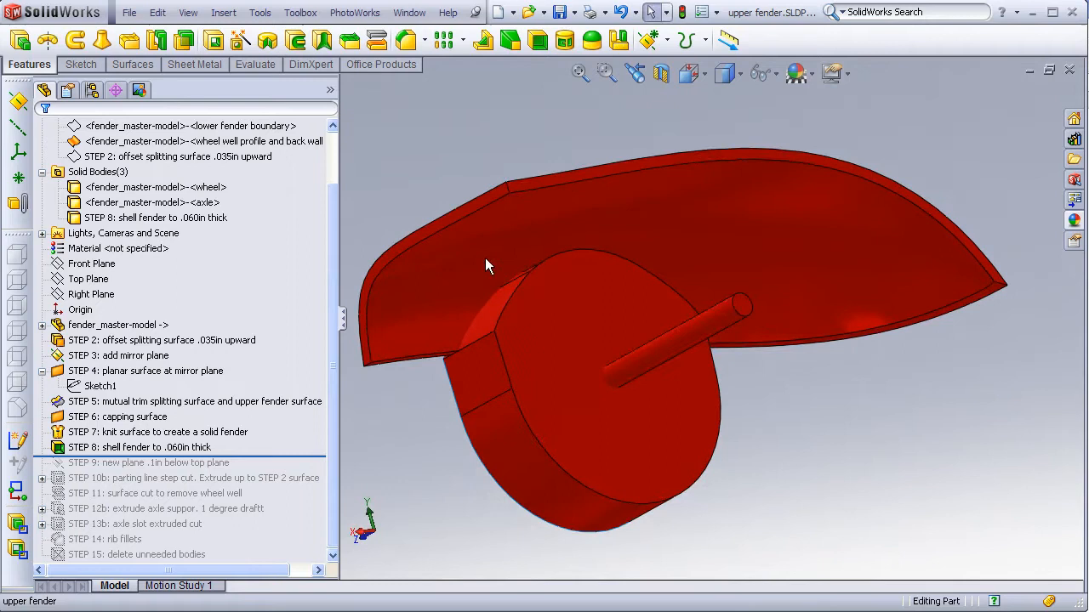
pyautogui.moveTo(485, 257); pyautogui.dragTo(653, 284, button='middle')
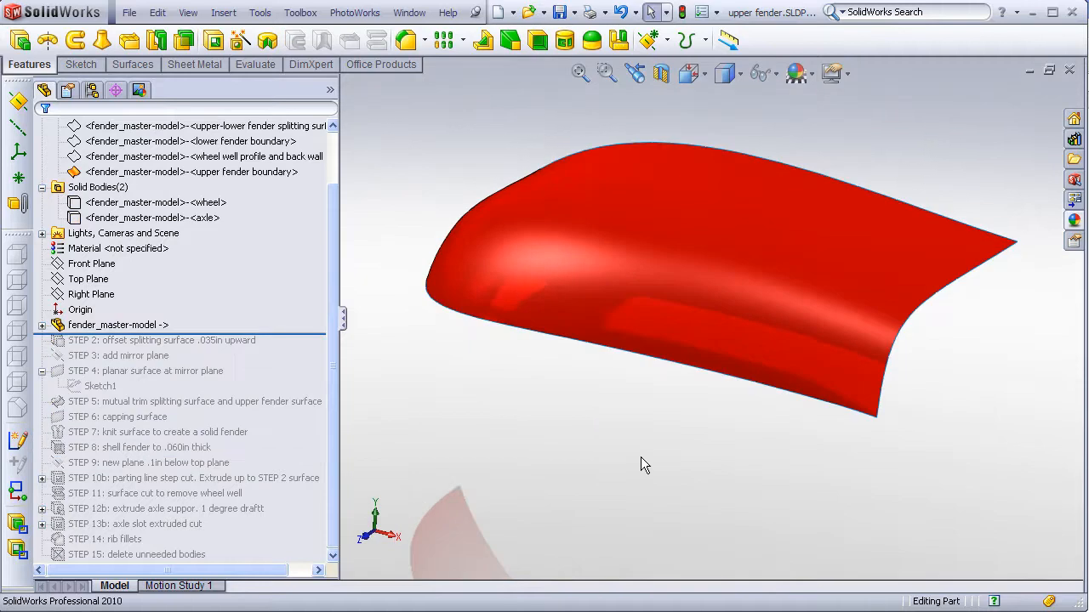
# Step: Thicken the upper fender boundary surface by 0.060 in on its inner side
pyautogui.moveTo(641, 457); pyautogui.dragTo(513, 475, button='middle')
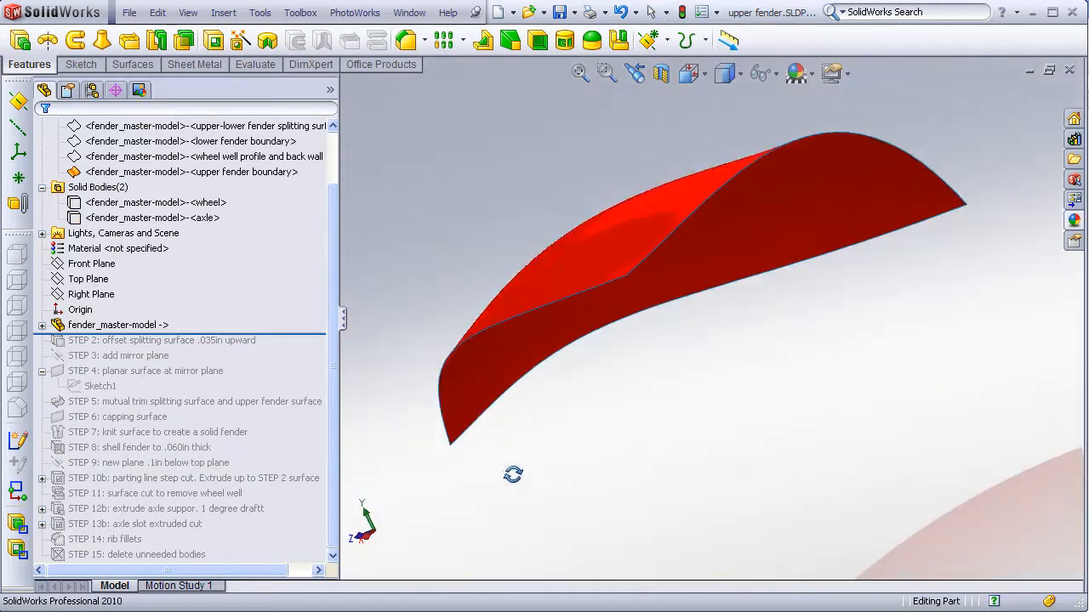
pyautogui.moveTo(727, 423); pyautogui.dragTo(712, 446, button='middle')
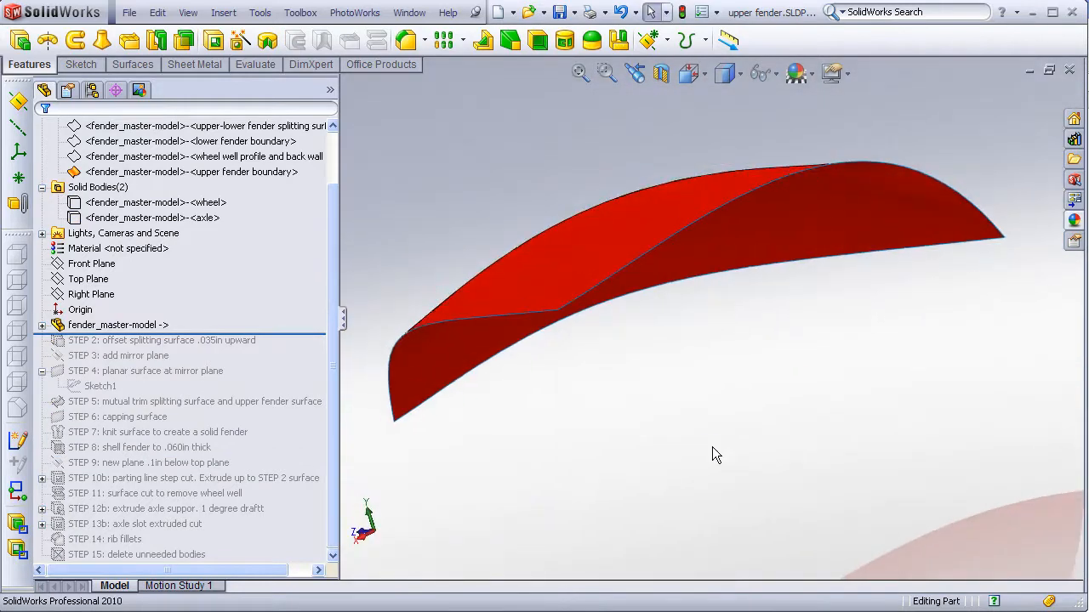
pyautogui.click(132, 64)
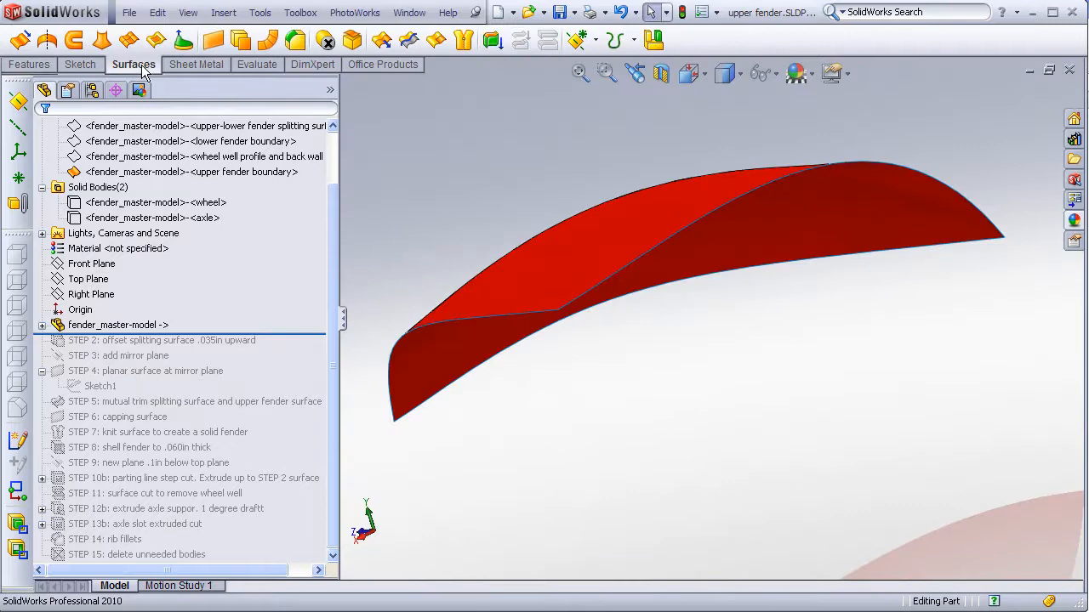
pyautogui.click(491, 42)
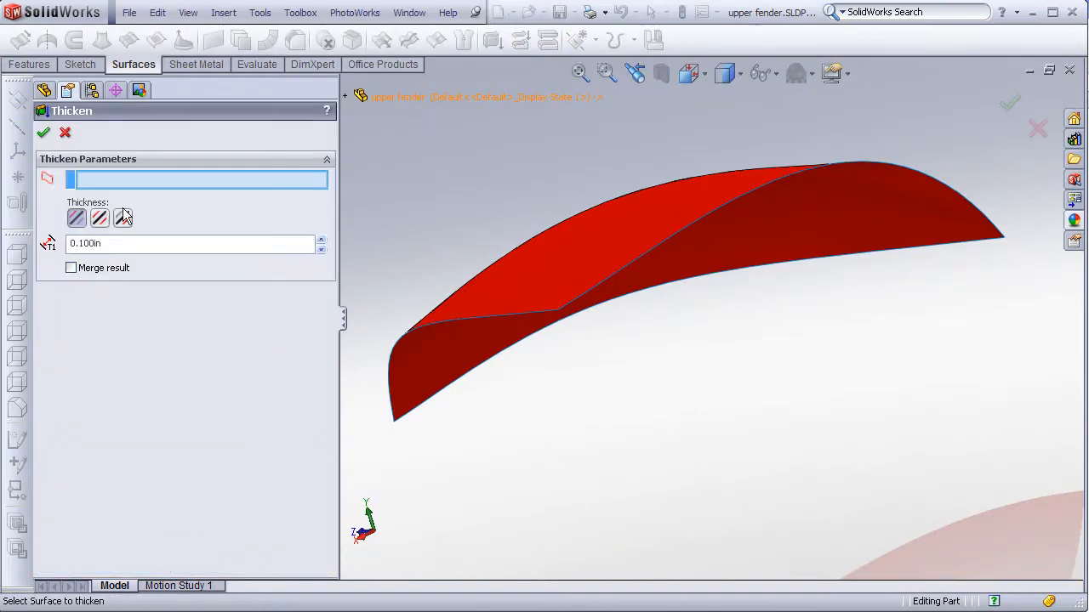
pyautogui.click(525, 285)
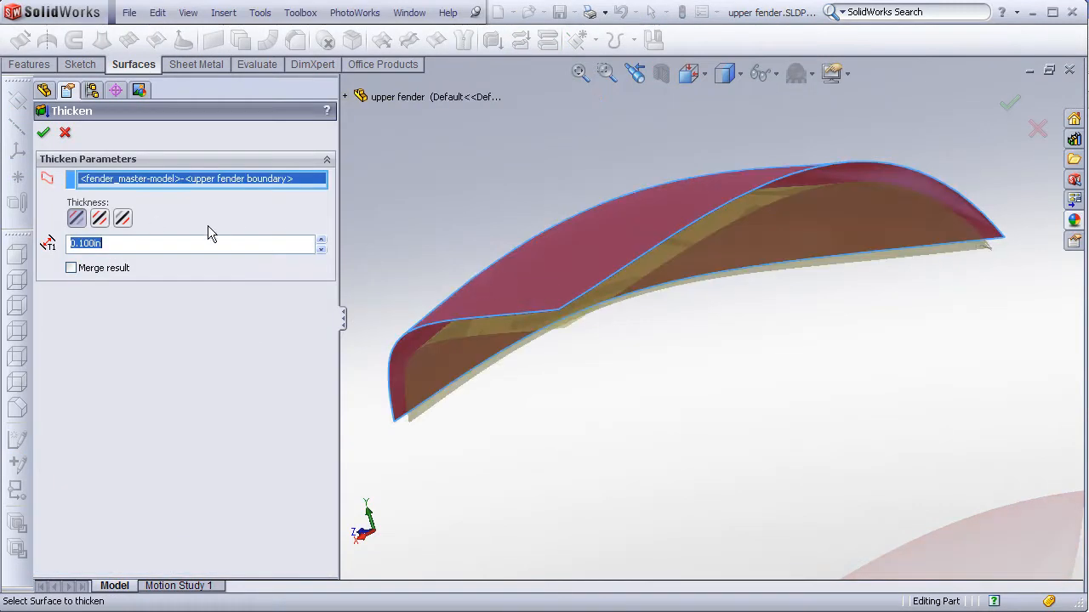
pyautogui.write('.06')
pyautogui.press('Return')
pyautogui.click(44, 133)
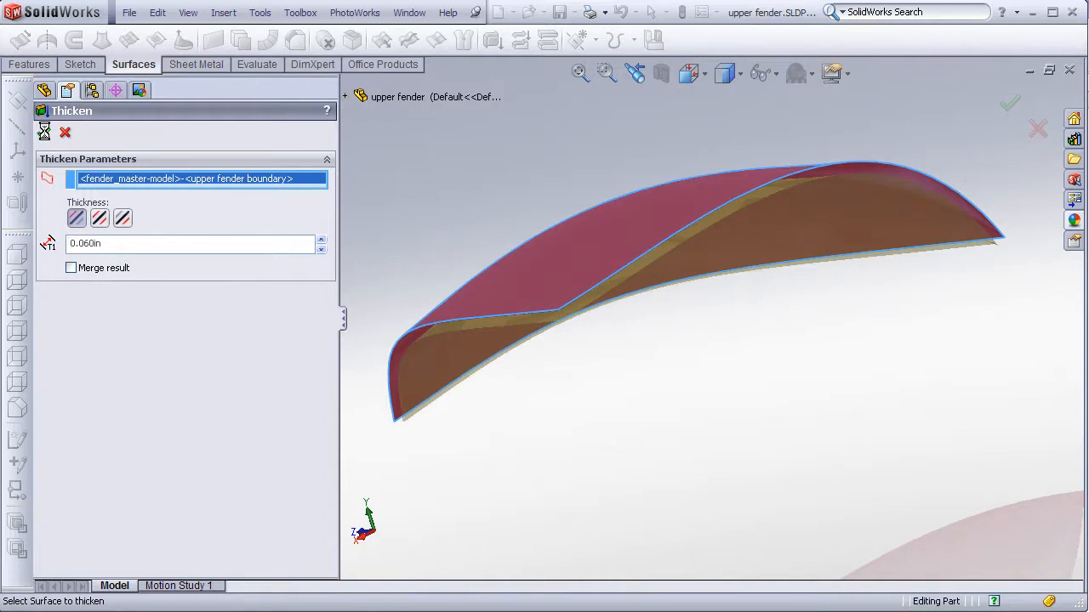
# Step: Examine the thickened fender's bottom edge and end corners from below, the side and above
pyautogui.moveTo(625, 423); pyautogui.dragTo(623, 321, button='middle')
pyautogui.scroll(-3, 621, 321)
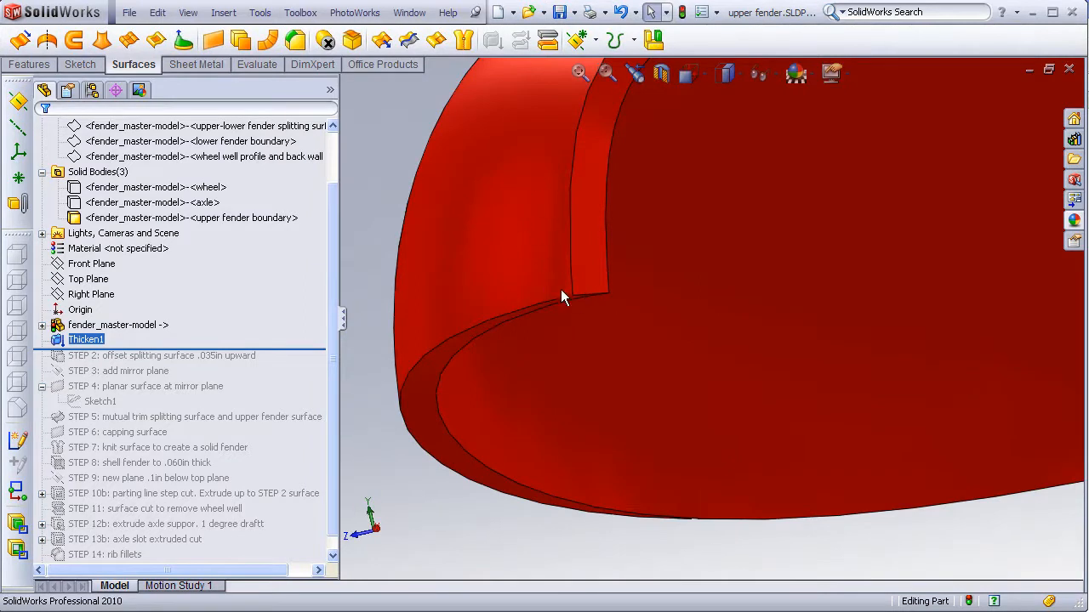
pyautogui.scroll(-1, 576, 292)
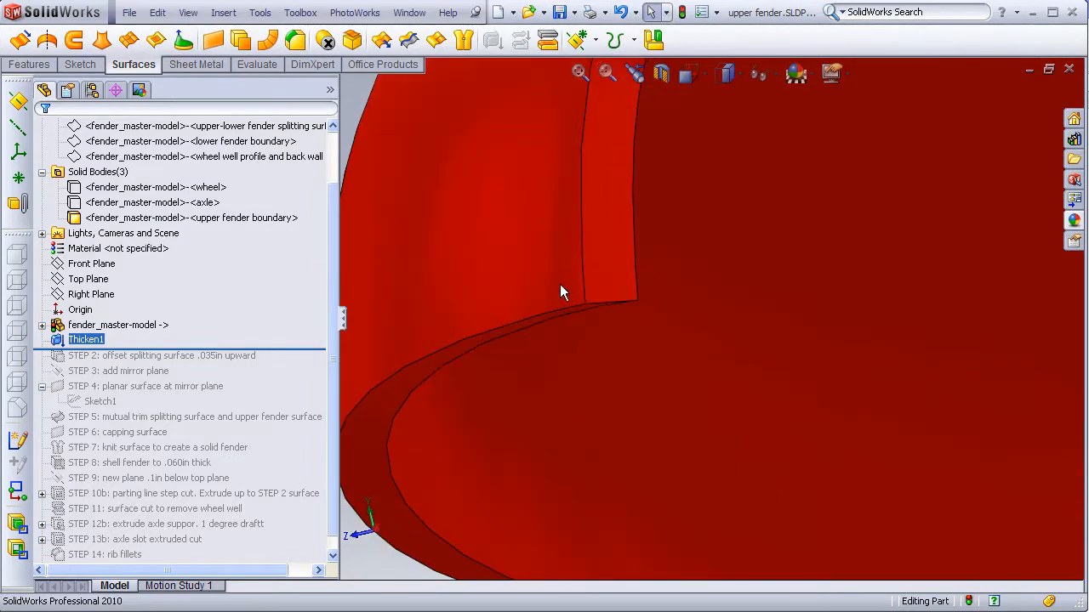
pyautogui.scroll(2, 631, 316)
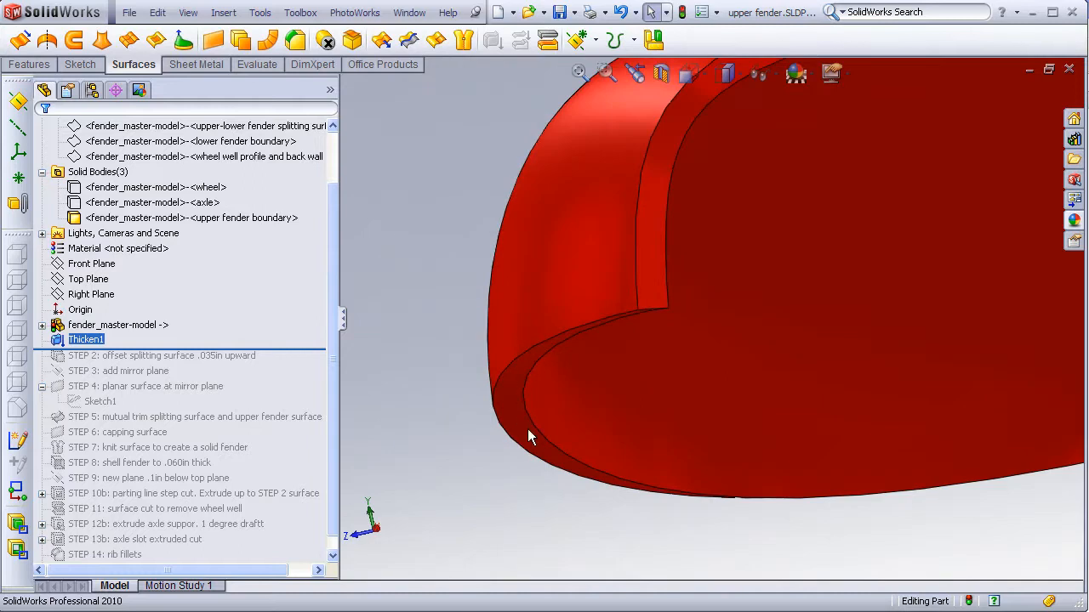
pyautogui.moveTo(672, 408); pyautogui.dragTo(658, 430, button='middle')
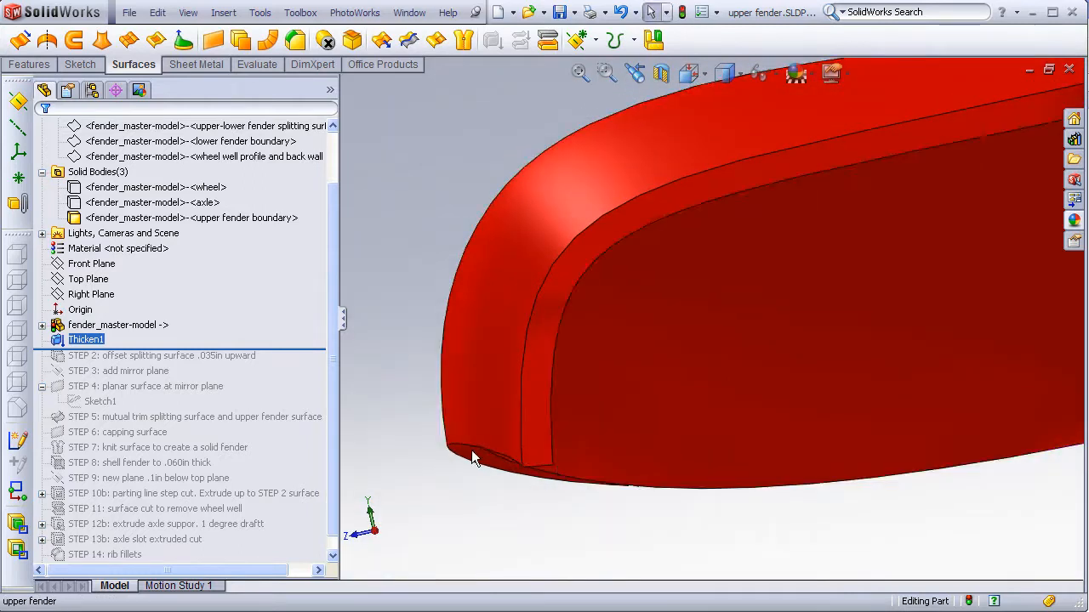
pyautogui.scroll(2, 557, 466)
pyautogui.moveTo(557, 466); pyautogui.dragTo(843, 380, button='middle')
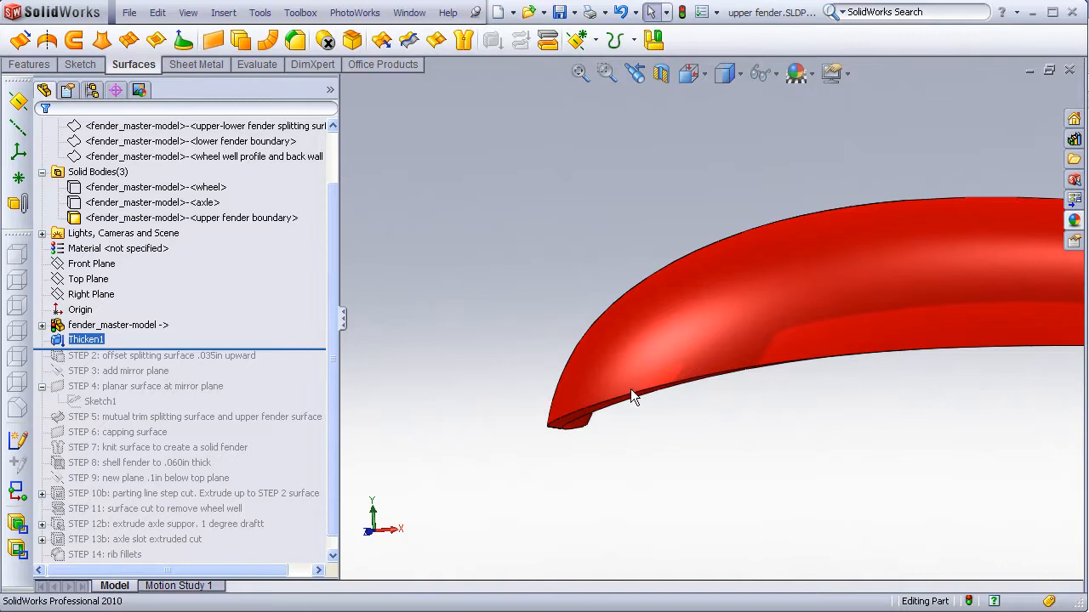
pyautogui.moveTo(457, 399); pyautogui.dragTo(519, 536, button='middle')
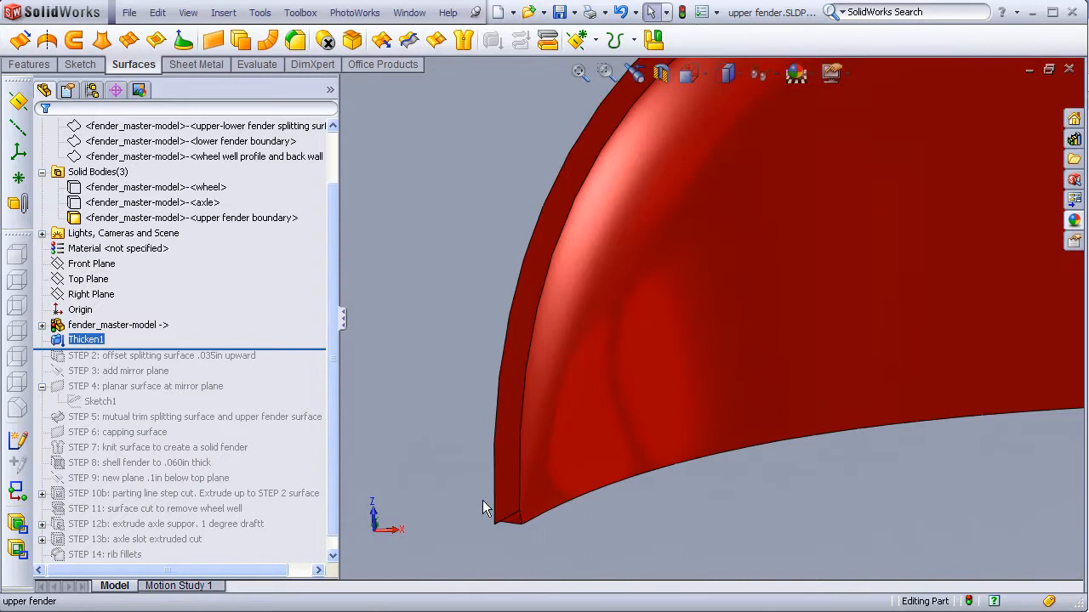
pyautogui.scroll(5, 729, 307)
pyautogui.moveTo(797, 241); pyautogui.dragTo(784, 438, button='middle')
pyautogui.scroll(-1, 885, 254)
pyautogui.moveTo(885, 255); pyautogui.dragTo(885, 319, button='middle')
pyautogui.scroll(-2, 857, 222)
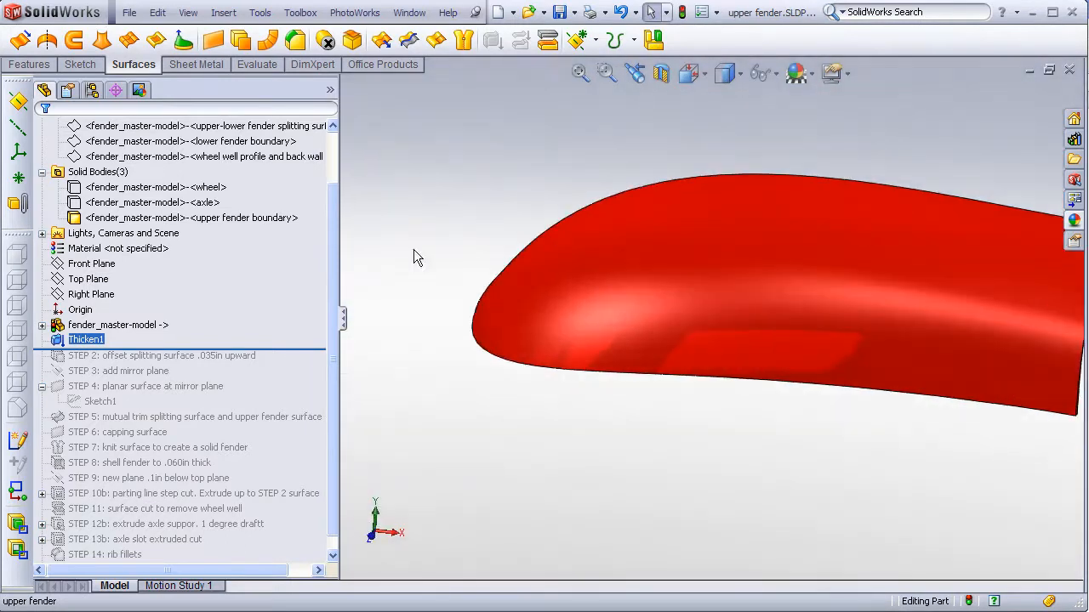
# Step: Show the hidden upper-lower fender splitting surface body from the fender master model
pyautogui.scroll(2, 335, 264)
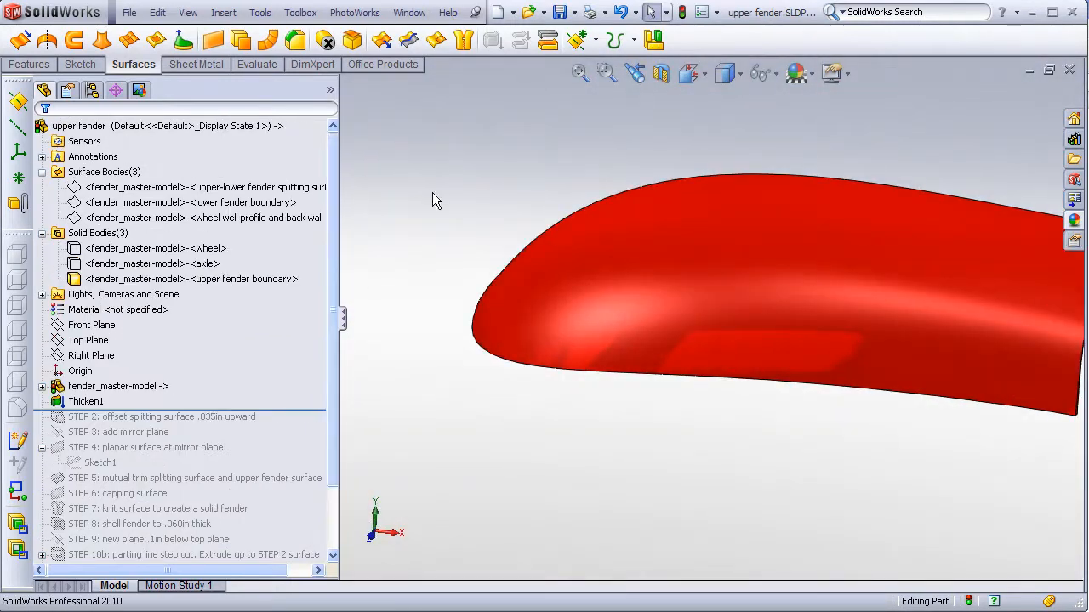
pyautogui.rightClick(285, 189)
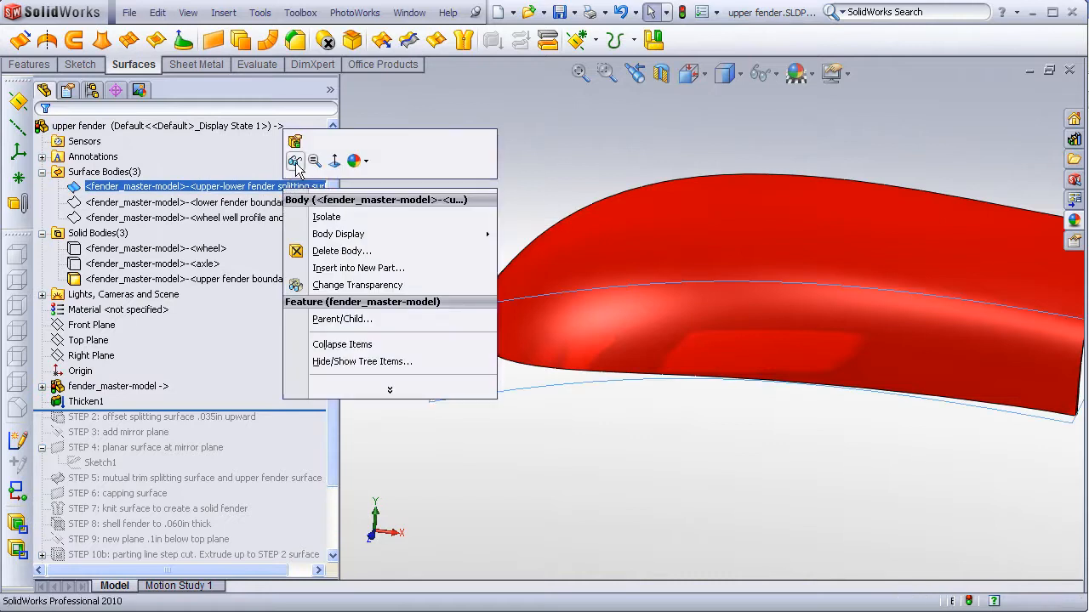
pyautogui.click(296, 162)
# Step: Examine how the thickened fender's bottom edges meet the splitting surface at the front and rear corners
pyautogui.moveTo(551, 380); pyautogui.dragTo(574, 411, button='middle')
pyautogui.scroll(-10, 678, 395)
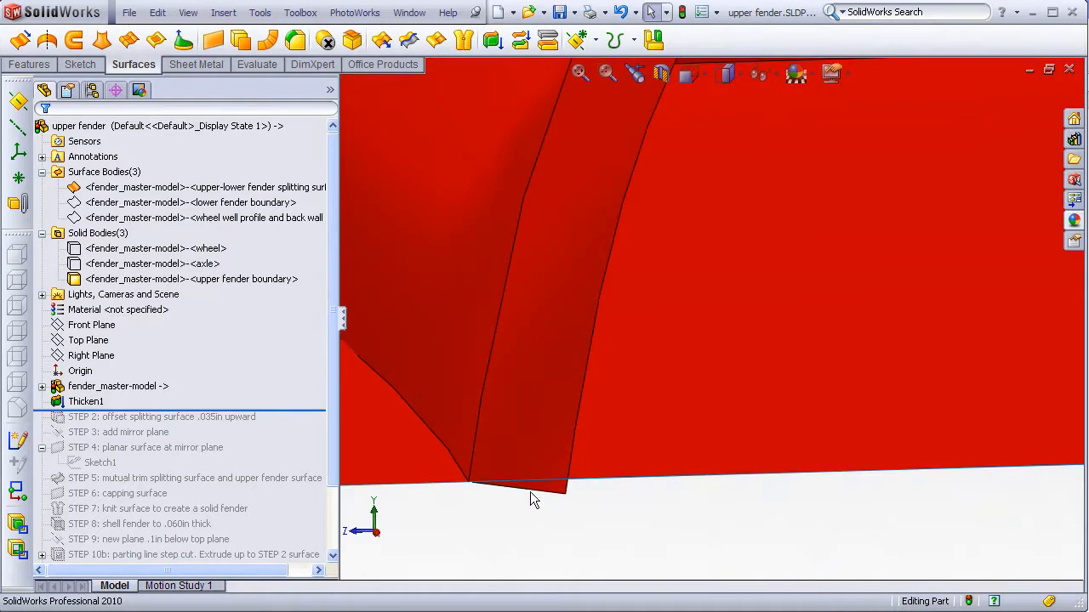
pyautogui.scroll(2, 597, 467)
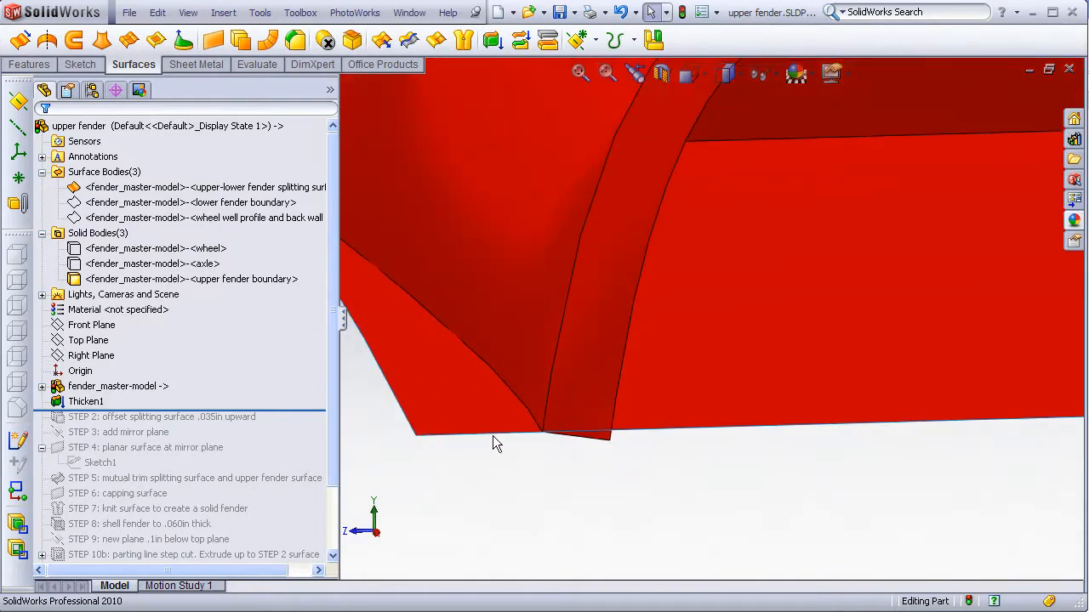
pyautogui.scroll(3, 601, 428)
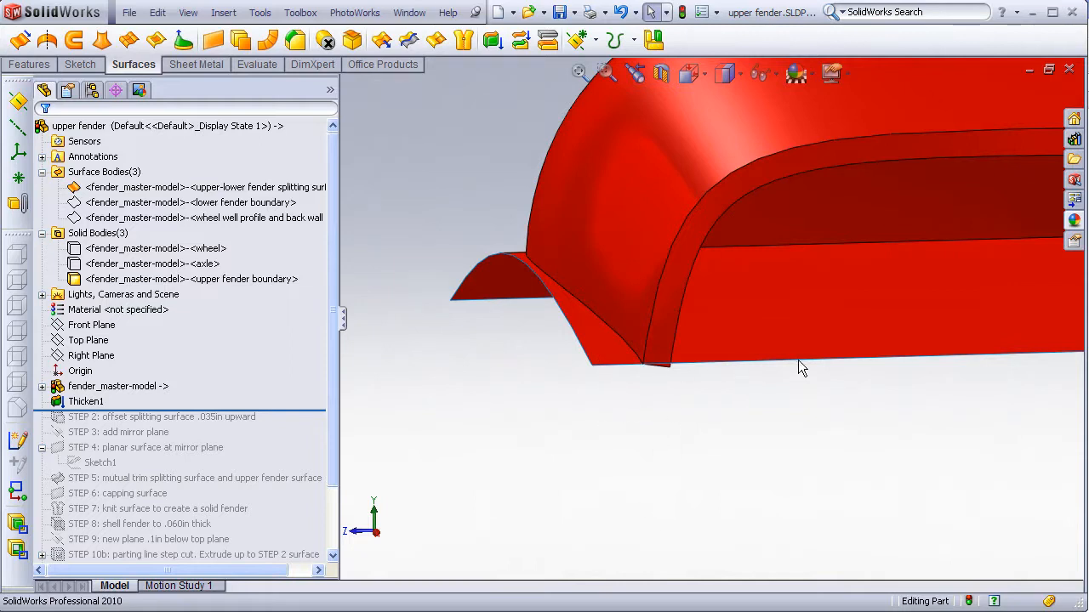
pyautogui.moveTo(705, 400)
pyautogui.mouseDown(button='middle')
pyautogui.moveTo(703, 365)
pyautogui.moveTo(703, 382)
pyautogui.mouseUp(button='middle')
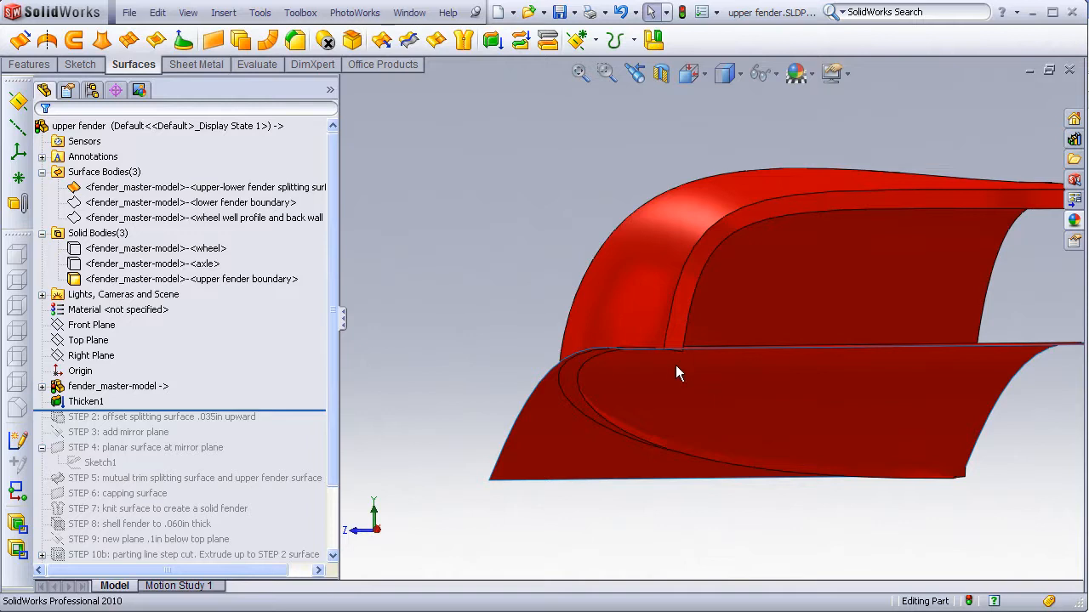
pyautogui.moveTo(655, 376); pyautogui.dragTo(571, 347, button='middle')
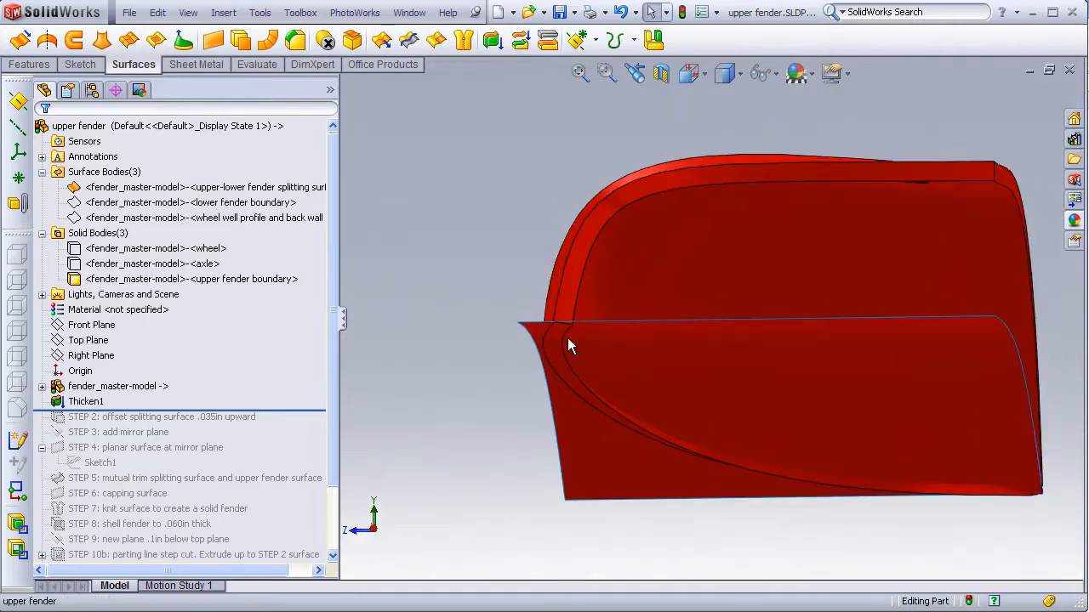
pyautogui.moveTo(817, 444)
pyautogui.mouseDown(button='middle')
pyautogui.moveTo(703, 445)
pyautogui.moveTo(985, 493)
pyautogui.moveTo(814, 451)
pyautogui.mouseUp(button='middle')
pyautogui.scroll(-3, 985, 493)
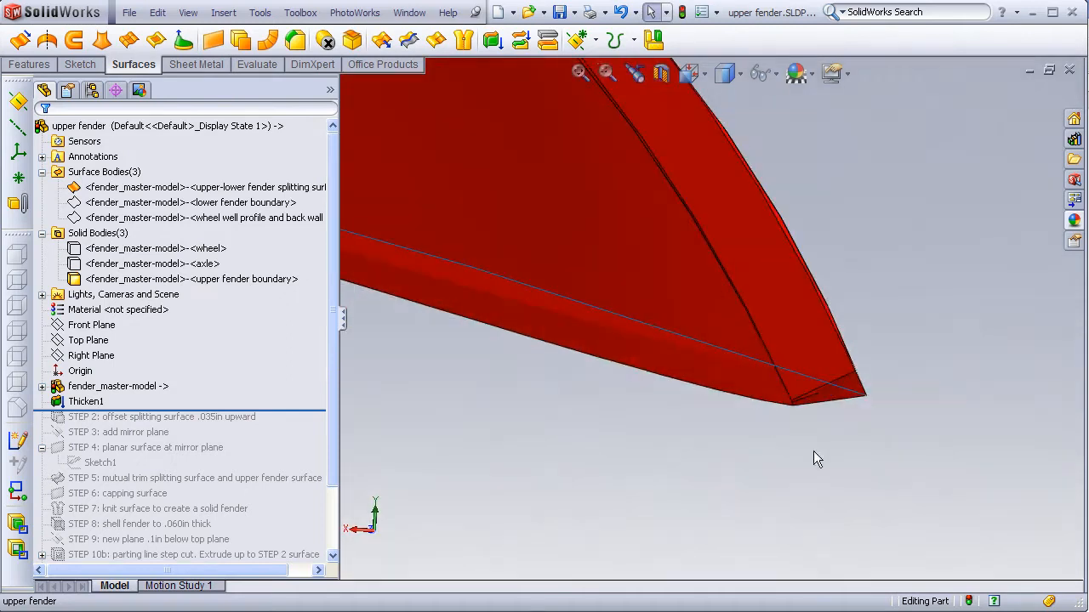
pyautogui.moveTo(752, 402); pyautogui.dragTo(722, 391, button='middle')
pyautogui.click(584, 74)
pyautogui.moveTo(649, 235); pyautogui.dragTo(462, 274, button='middle')
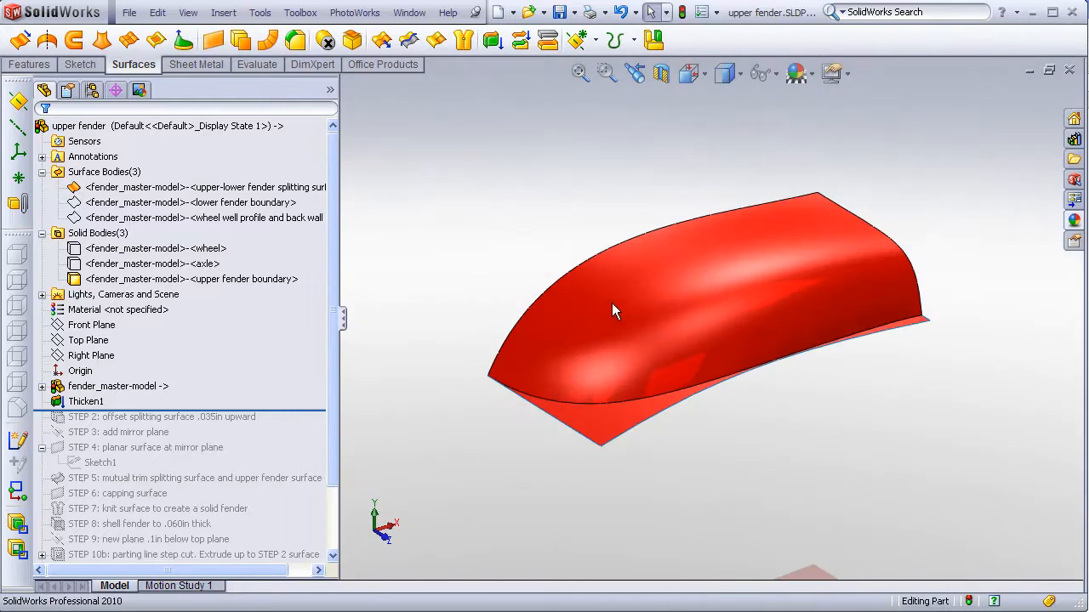
pyautogui.moveTo(623, 334); pyautogui.dragTo(838, 342, button='middle')
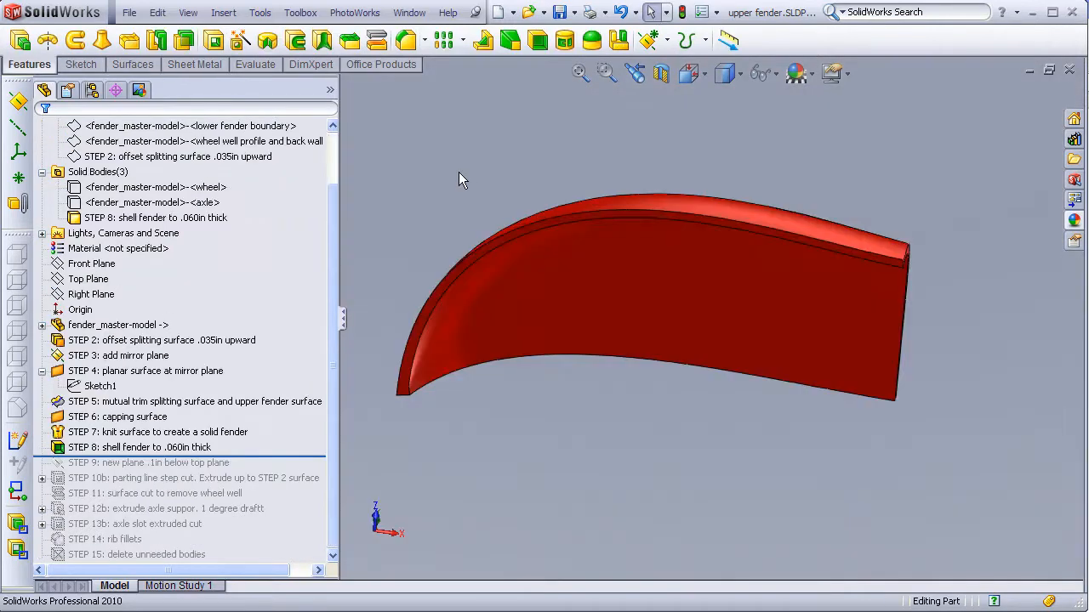
# Step: Show the STEP 2 offset splitting surface body and check it against the shelled fender's bottom edge
pyautogui.moveTo(479, 179); pyautogui.dragTo(562, 249, button='middle')
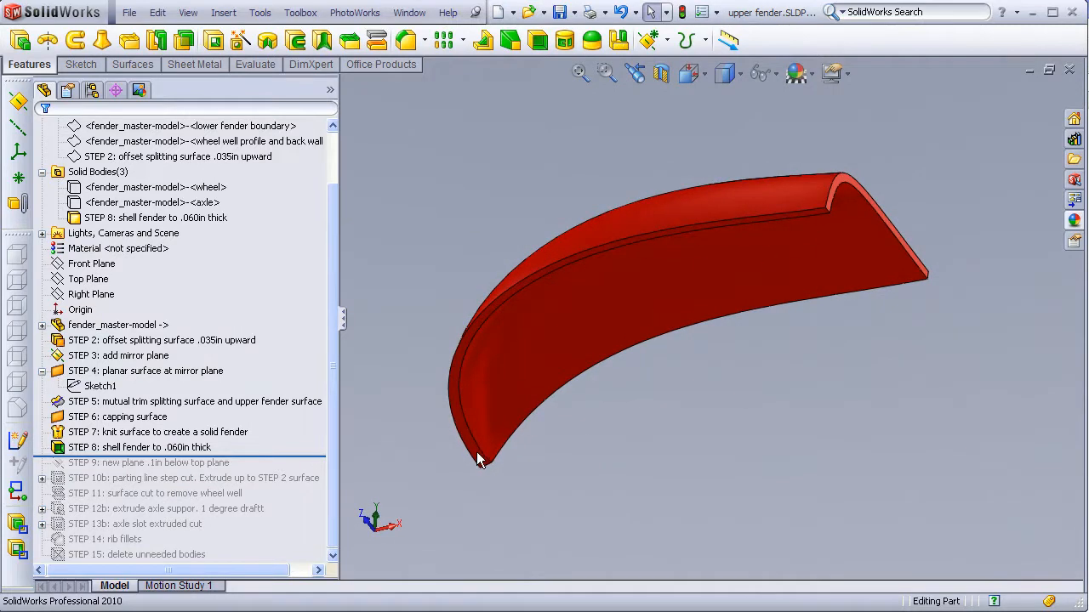
pyautogui.click(247, 158)
pyautogui.rightClick(247, 157)
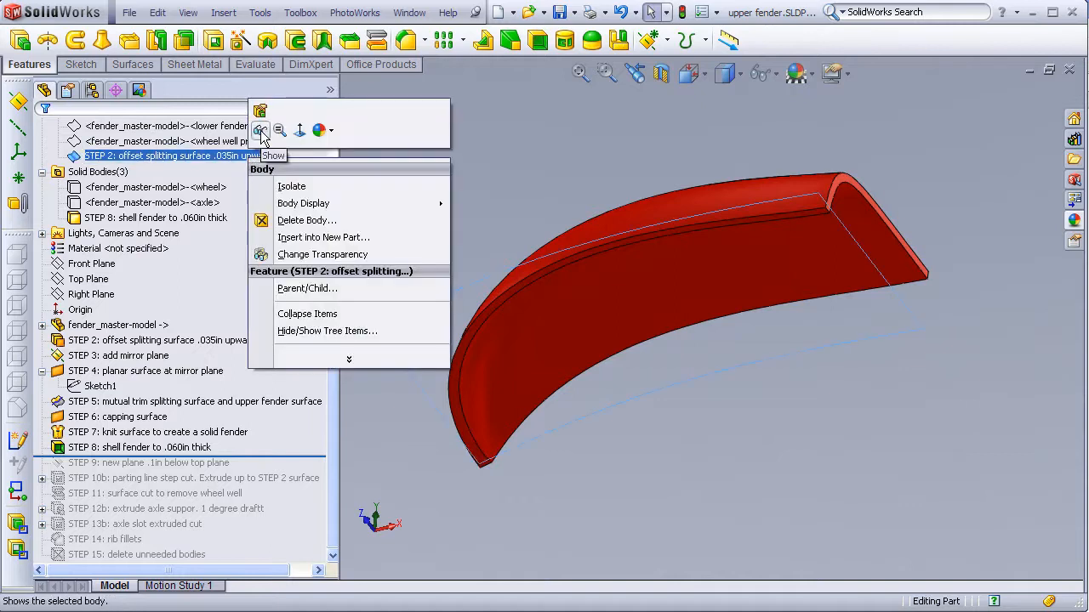
pyautogui.click(260, 131)
pyautogui.moveTo(516, 166); pyautogui.dragTo(447, 380, button='middle')
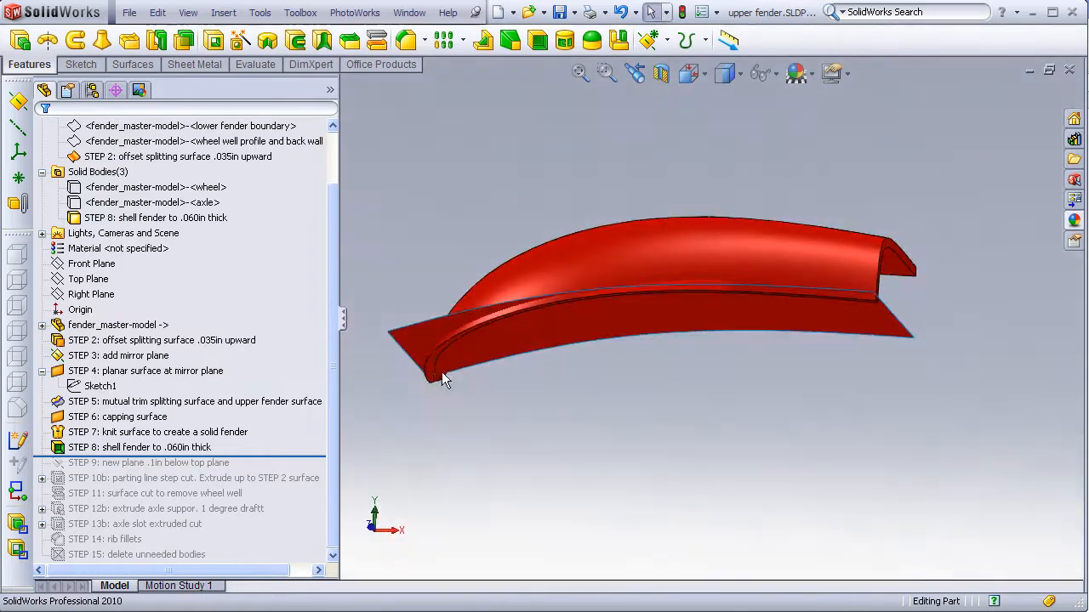
pyautogui.click(433, 374)
pyautogui.moveTo(419, 272)
pyautogui.mouseDown(button='middle')
pyautogui.moveTo(423, 242)
pyautogui.moveTo(426, 274)
pyautogui.mouseUp(button='middle')
# Step: Roll the feature history forward to include the STEP 9 plane and highlight that plane below the fender
pyautogui.moveTo(322, 456); pyautogui.dragTo(322, 468)
pyautogui.click(159, 464)
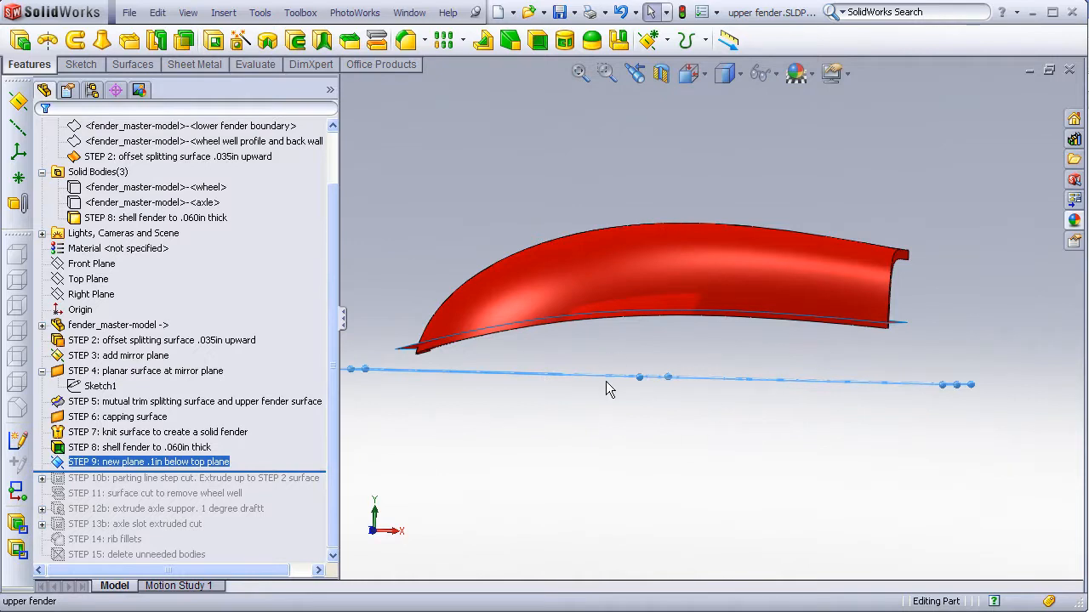
pyautogui.moveTo(603, 406); pyautogui.dragTo(603, 353, button='middle')
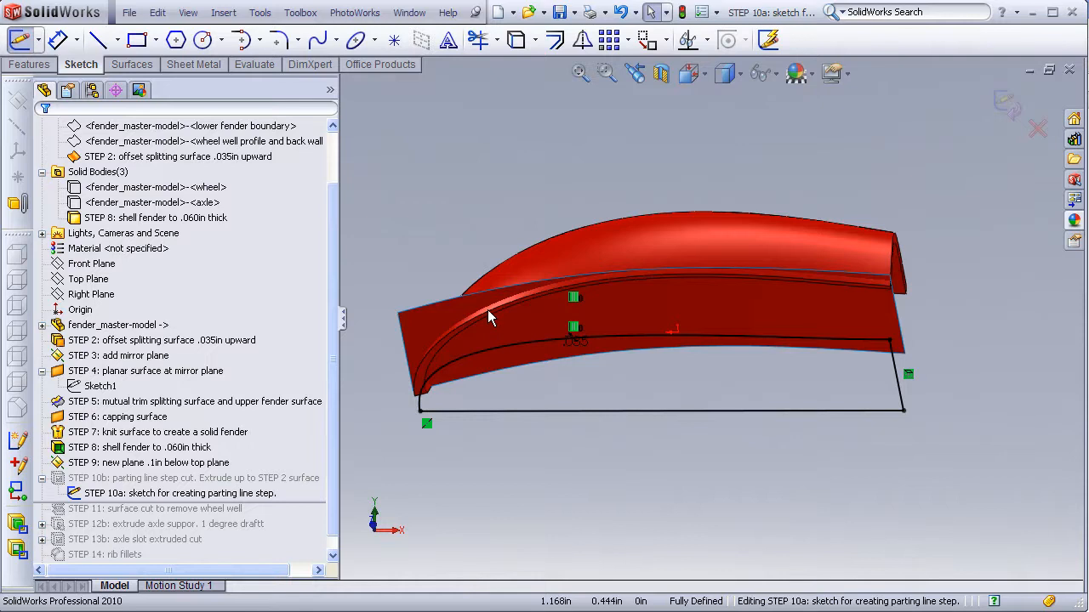
# Step: View the STEP 10a parting line sketch normal to its plane from the underside, close up at the offset curve's dimension
pyautogui.click(691, 74)
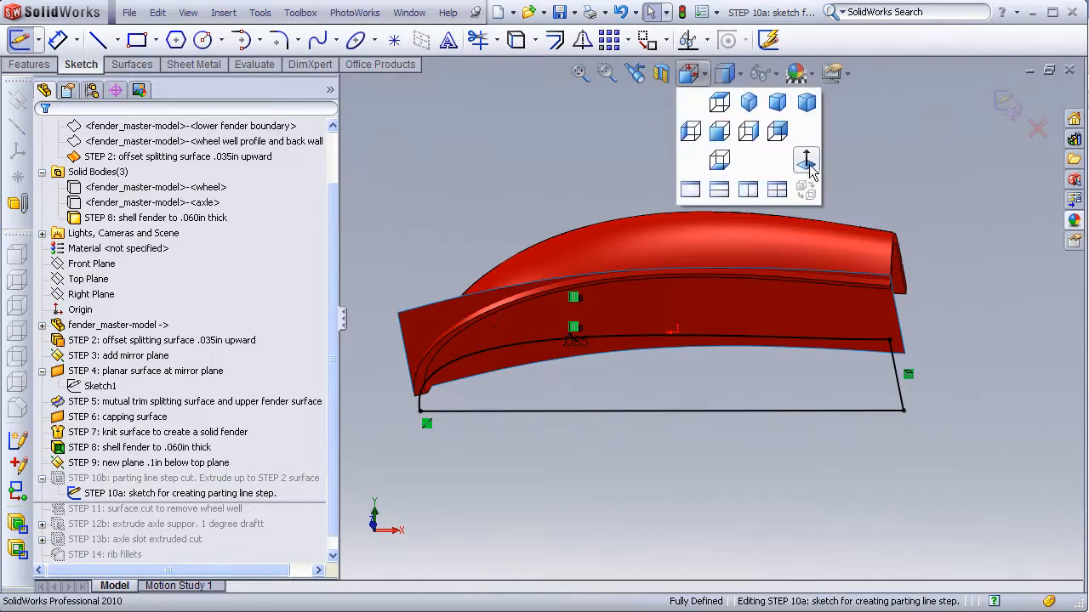
pyautogui.click(806, 162)
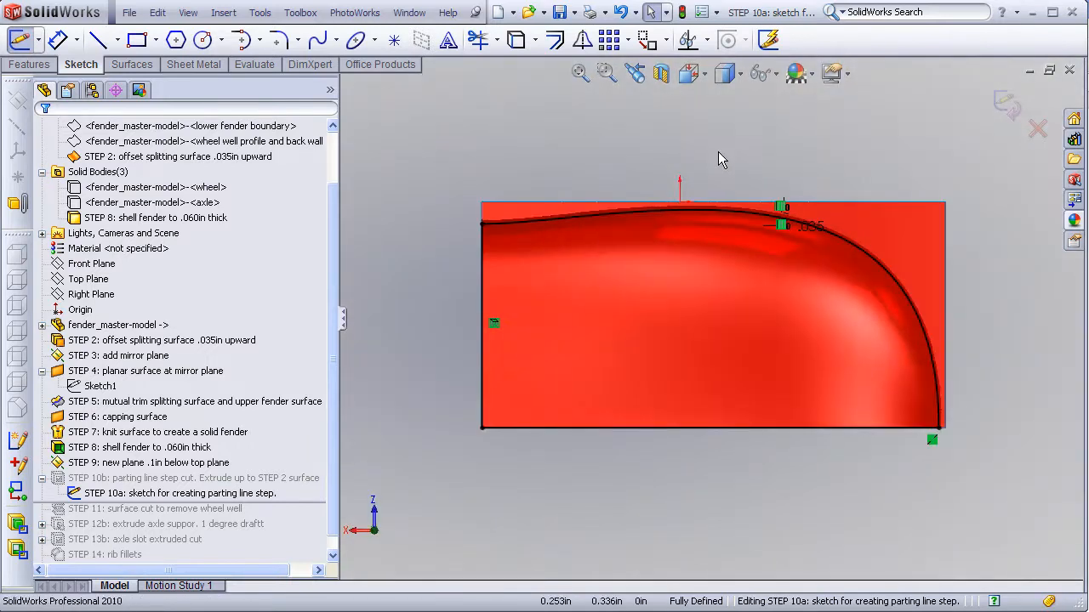
pyautogui.click(691, 73)
pyautogui.click(797, 163)
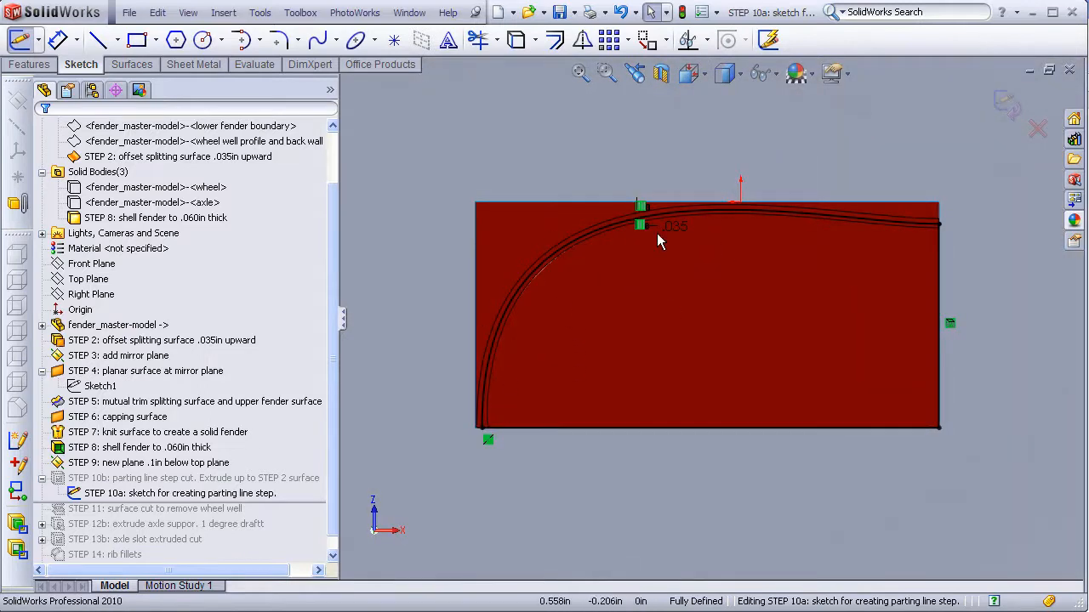
pyautogui.scroll(-5, 655, 222)
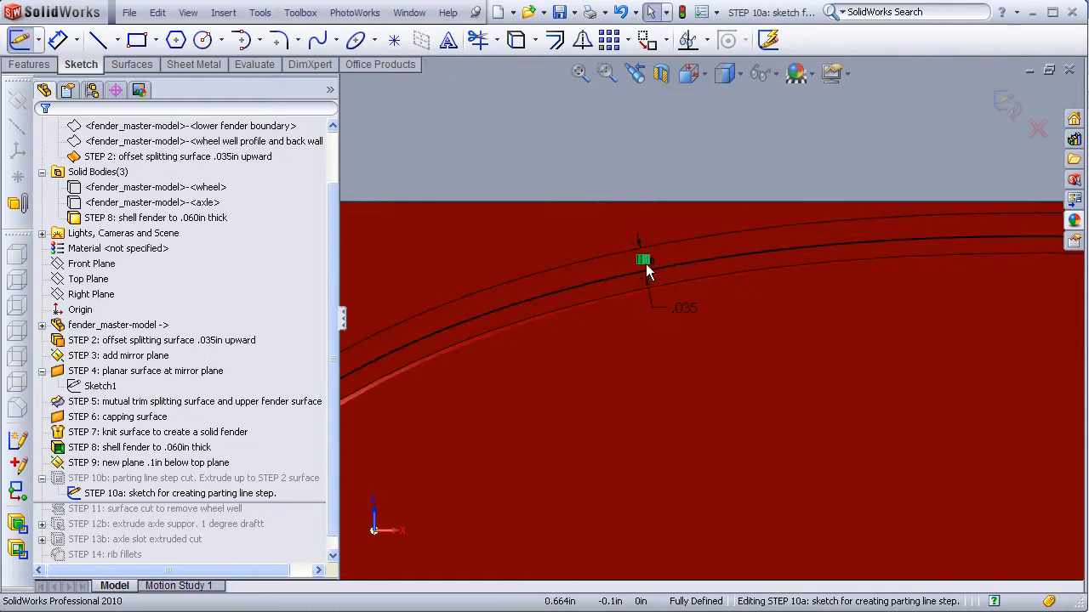
pyautogui.scroll(1, 712, 350)
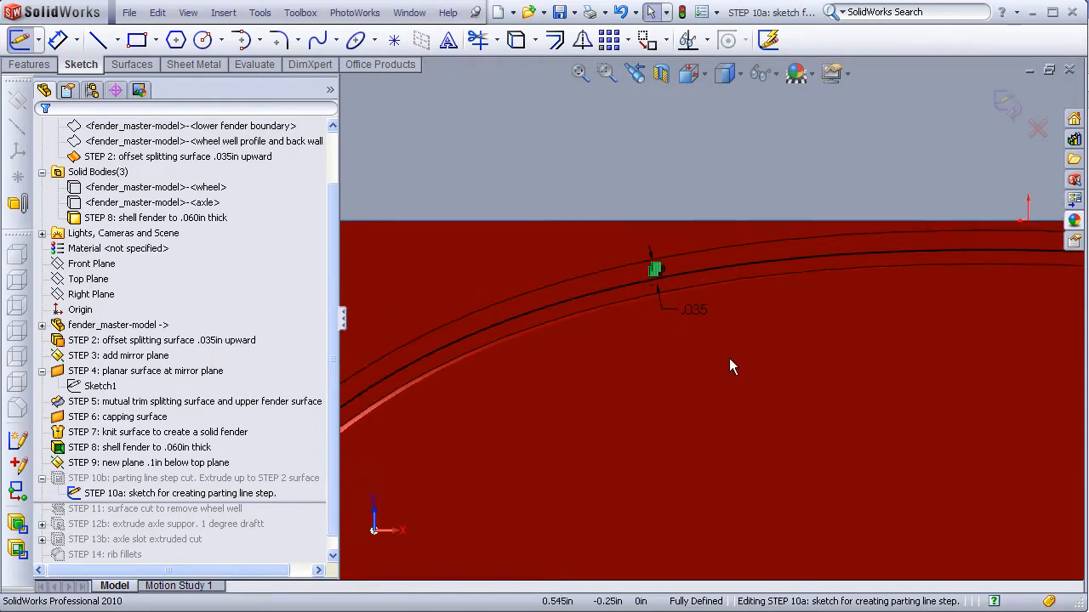
# Step: Exit the STEP 10a sketch and open the definition of the STEP 10b parting line step cut
pyautogui.click(1004, 104)
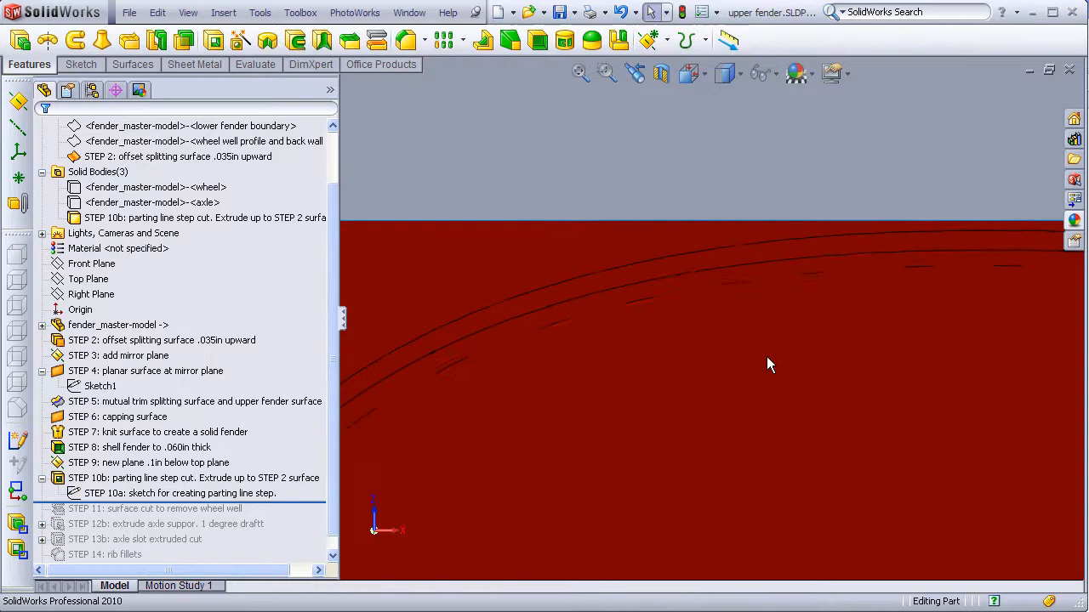
pyautogui.press('f')
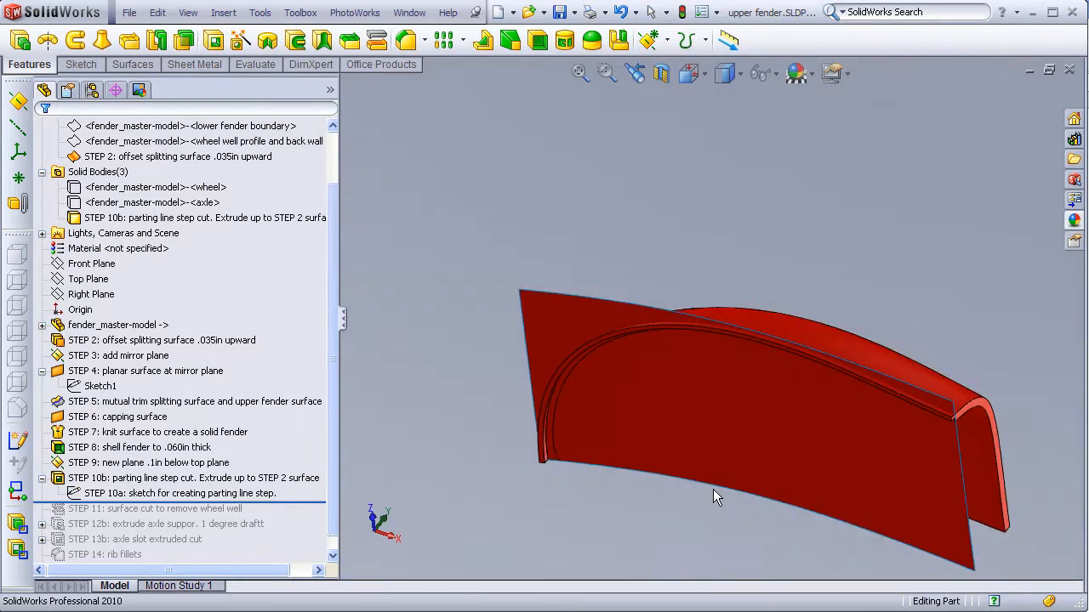
pyautogui.rightClick(196, 477)
pyautogui.click(213, 435)
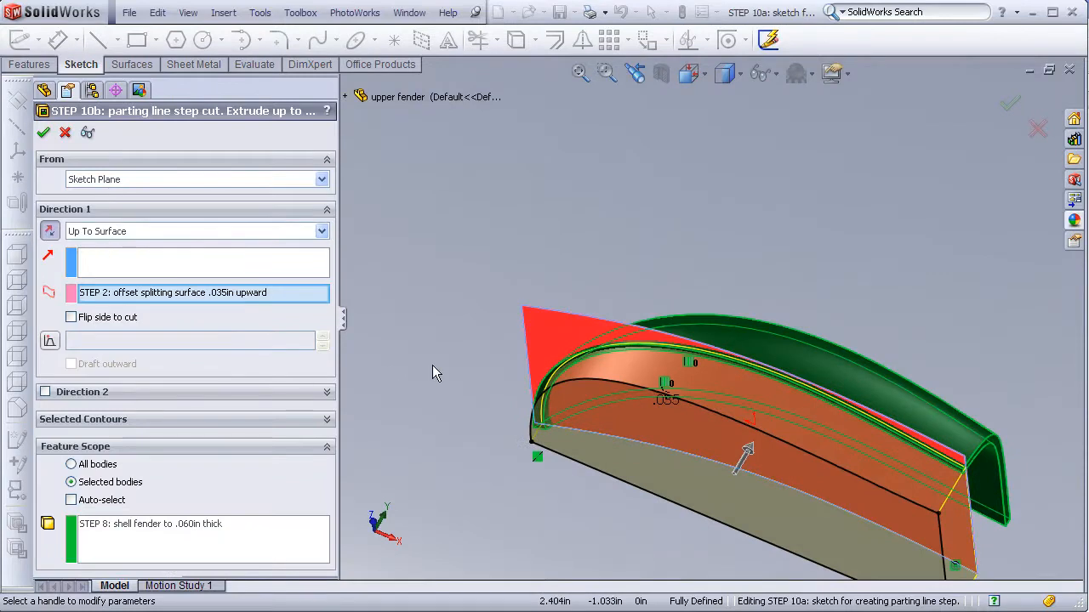
# Step: Examine the cut's Up To Surface preview where it meets the STEP 2 surface at the fender's end corner, and accept the definition unchanged
pyautogui.moveTo(432, 366); pyautogui.dragTo(444, 386, button='middle')
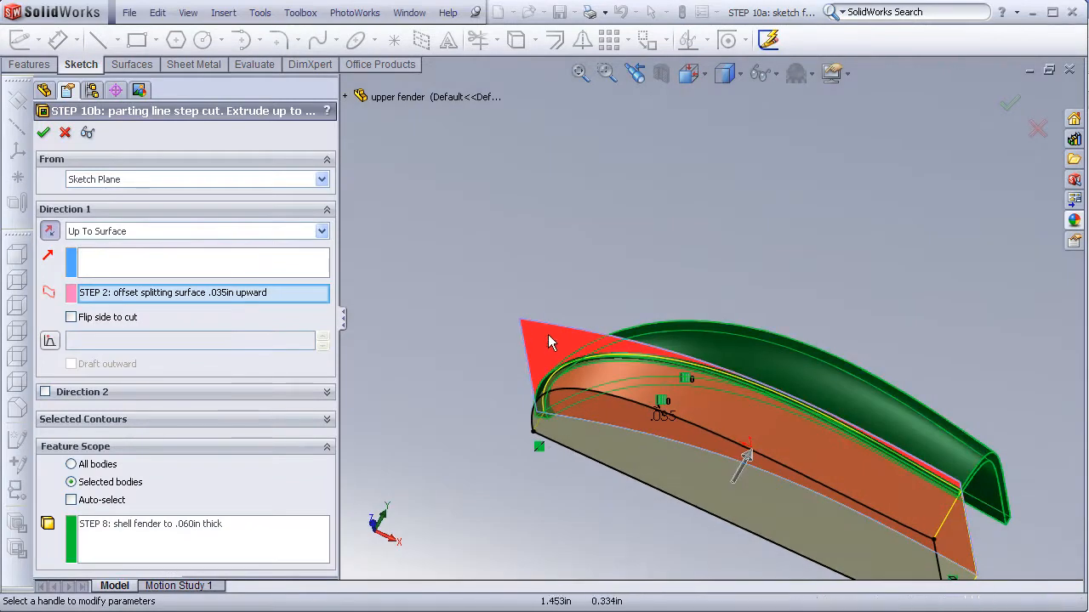
pyautogui.moveTo(561, 291); pyautogui.dragTo(521, 258, button='middle')
pyautogui.scroll(8, 807, 439)
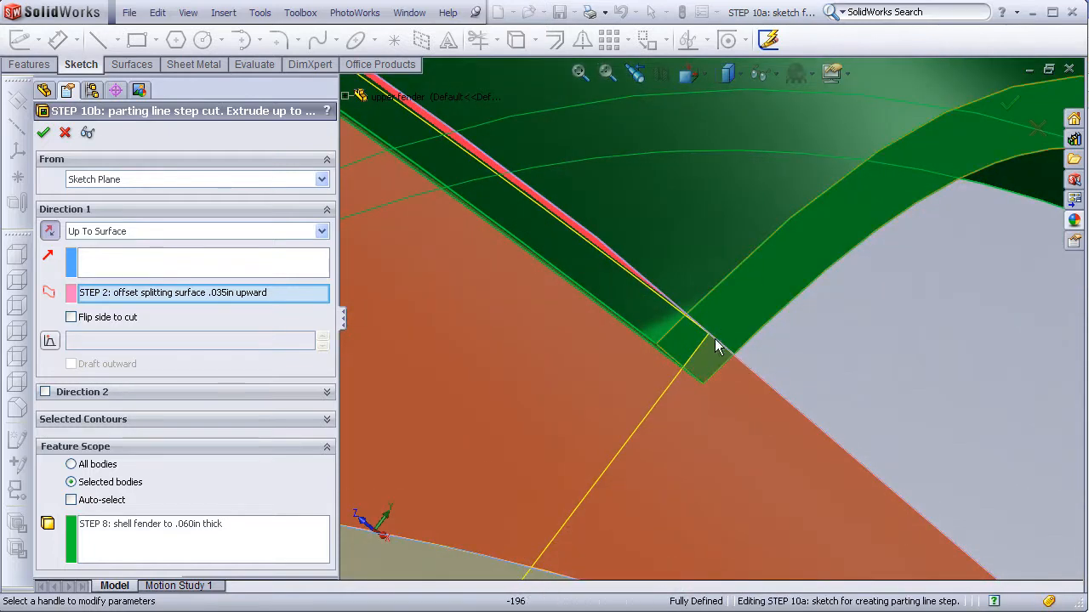
pyautogui.scroll(-6, 715, 345)
pyautogui.scroll(-3, 662, 393)
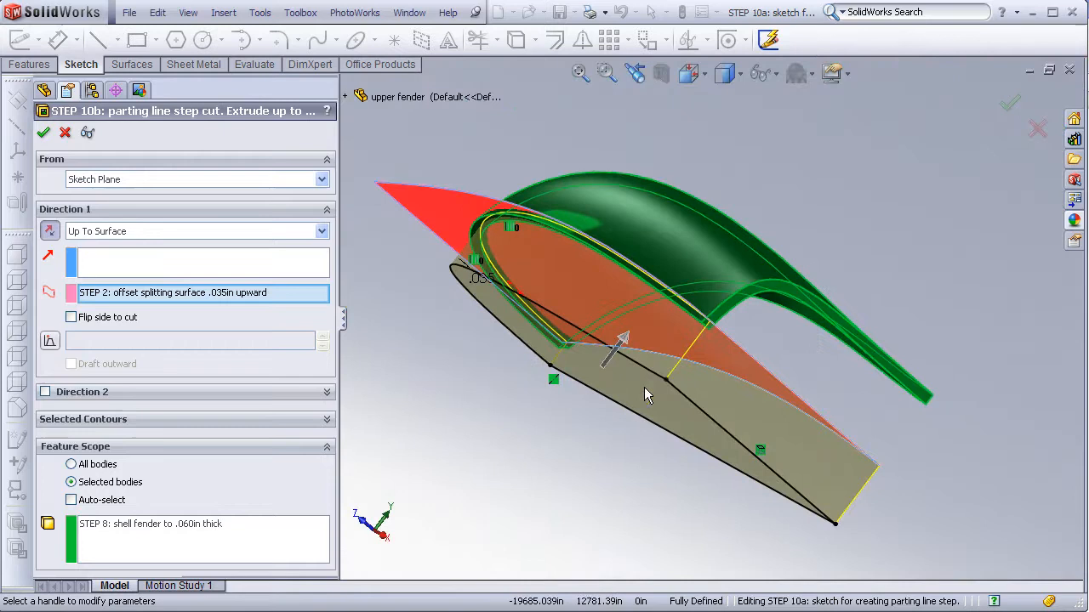
pyautogui.click(44, 132)
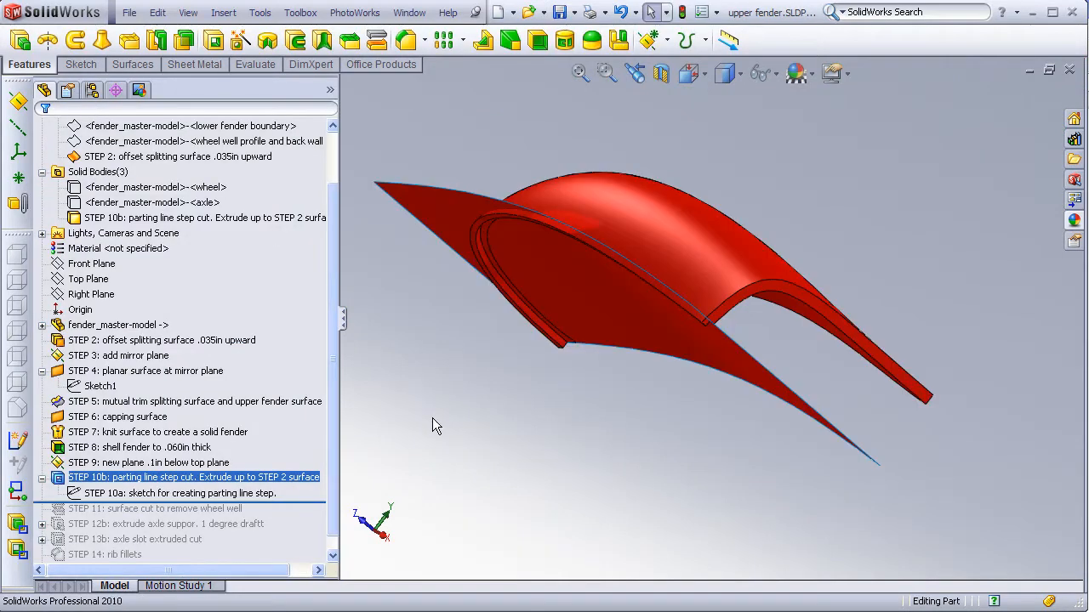
# Step: Hide the STEP 2 offset splitting surface and view the parting line step along the fender's underside
pyautogui.rightClick(454, 211)
pyautogui.click(481, 187)
pyautogui.moveTo(478, 194); pyautogui.dragTo(790, 148, button='middle')
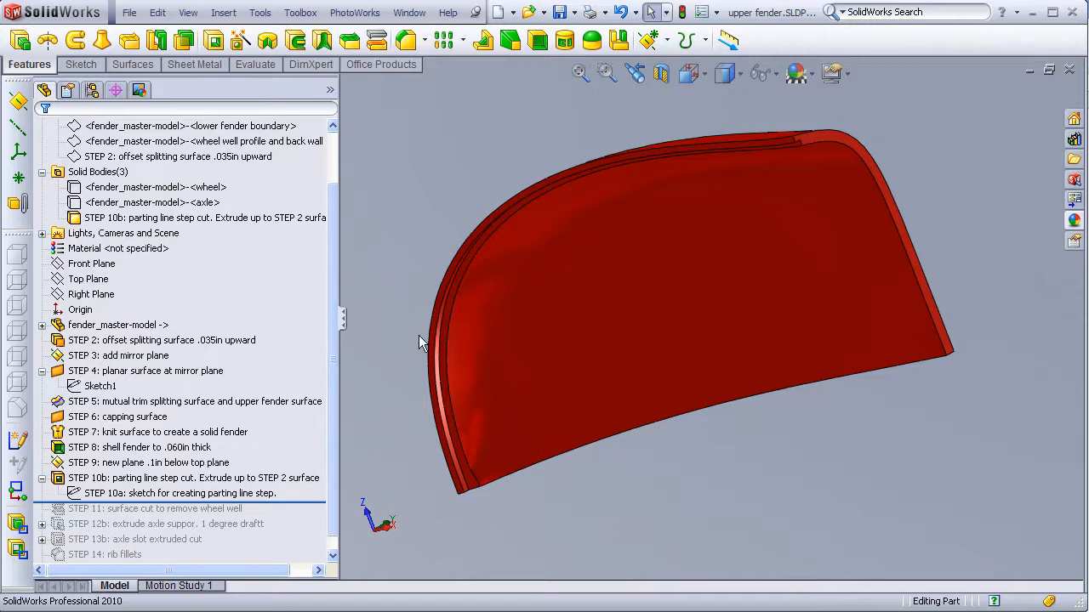
pyautogui.moveTo(419, 353); pyautogui.dragTo(402, 363, button='middle')
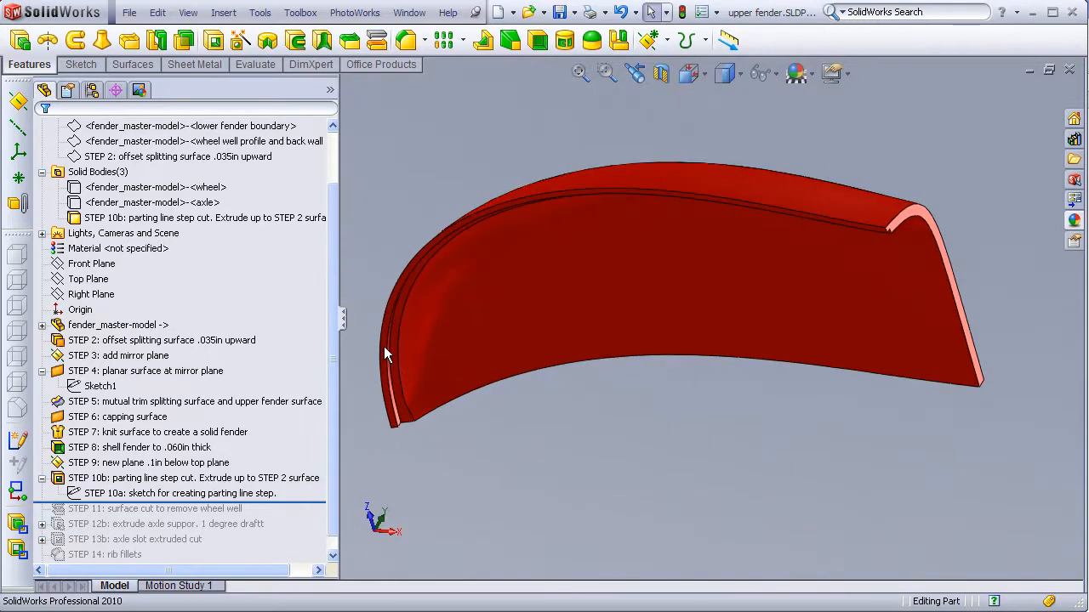
# Step: Examine the parting line step's profile at the fender's end corner from outside and from below
pyautogui.moveTo(377, 288); pyautogui.dragTo(450, 369, button='middle')
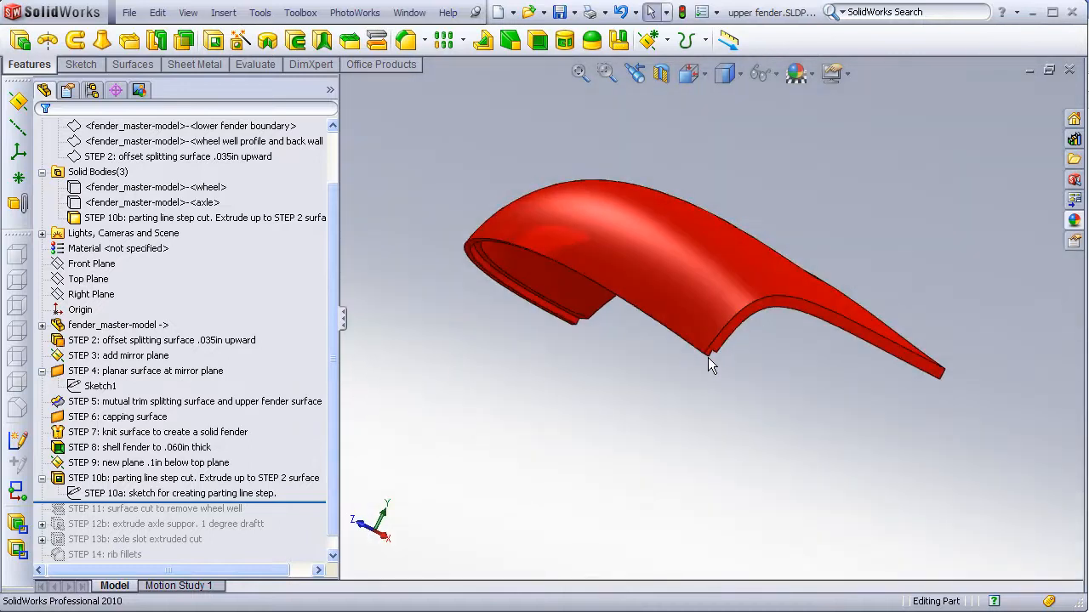
pyautogui.moveTo(649, 355); pyautogui.dragTo(606, 368, button='middle')
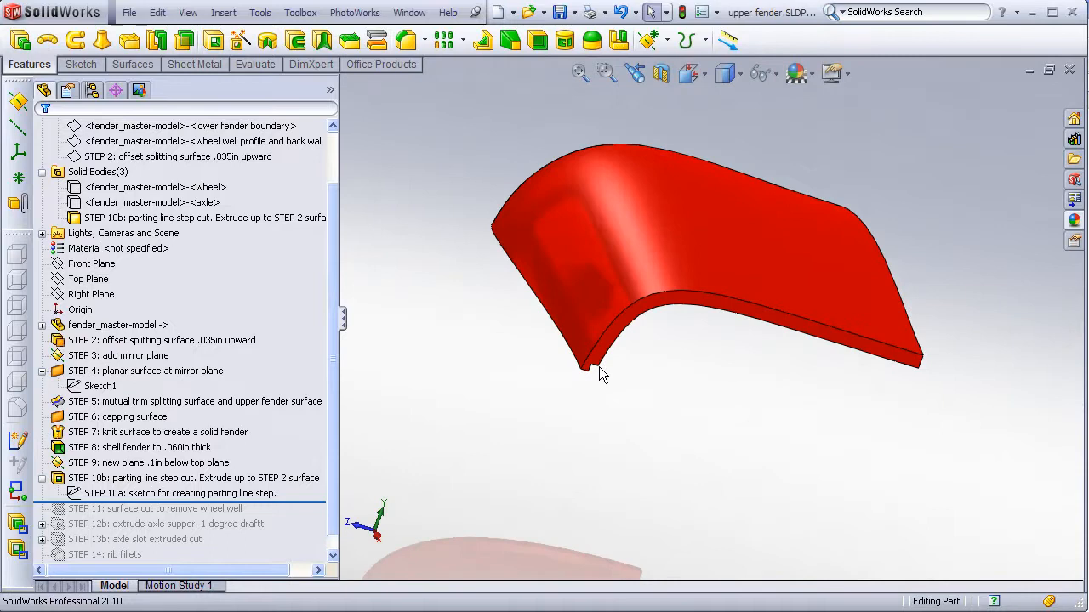
pyautogui.scroll(-2, 598, 370)
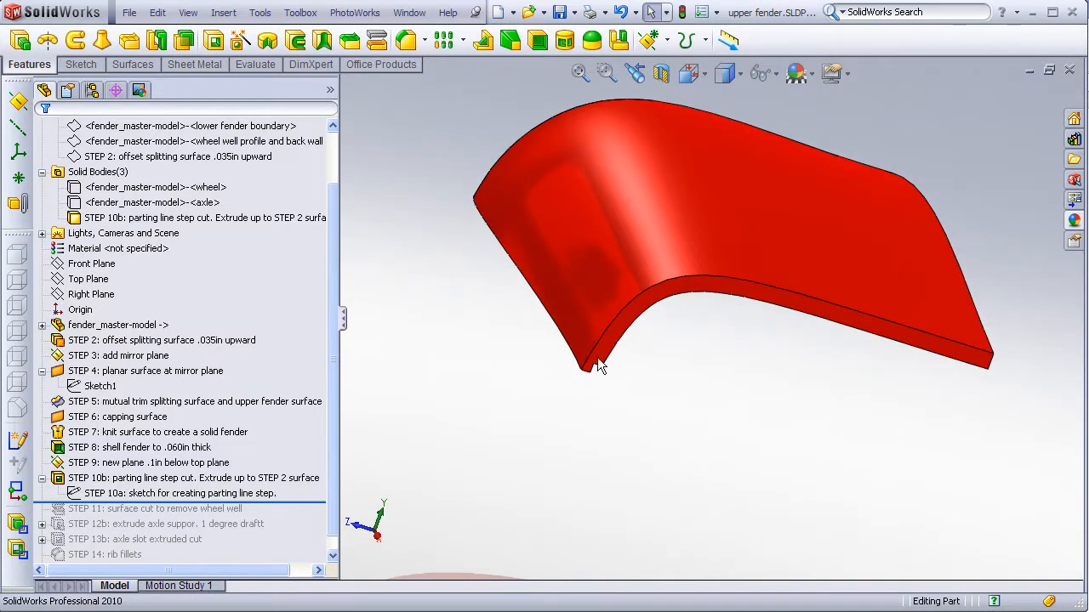
pyautogui.moveTo(596, 356); pyautogui.dragTo(645, 441, button='middle')
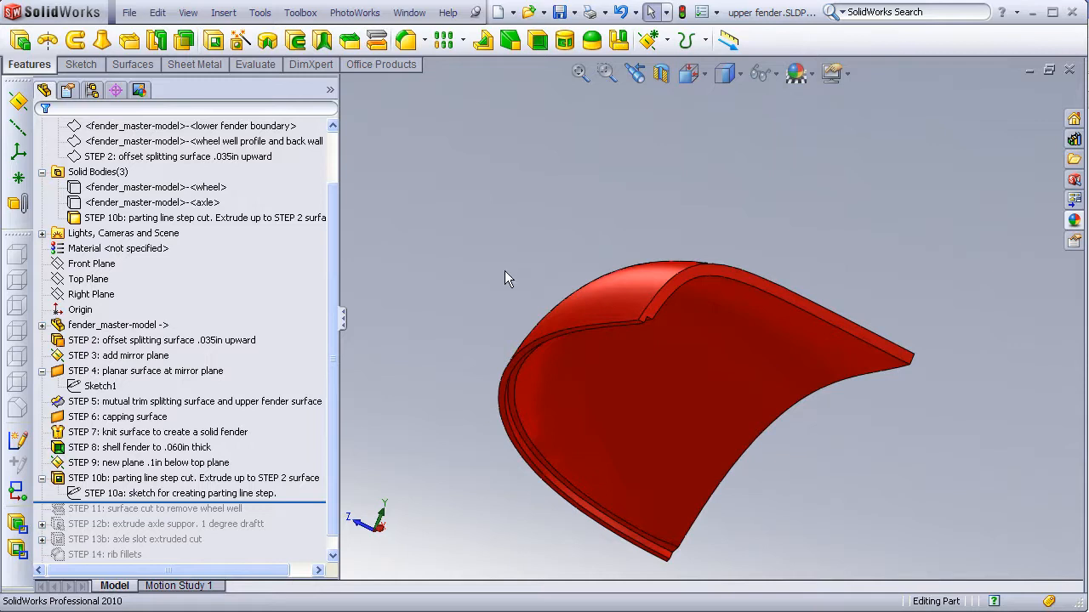
pyautogui.moveTo(513, 260); pyautogui.dragTo(524, 364, button='middle')
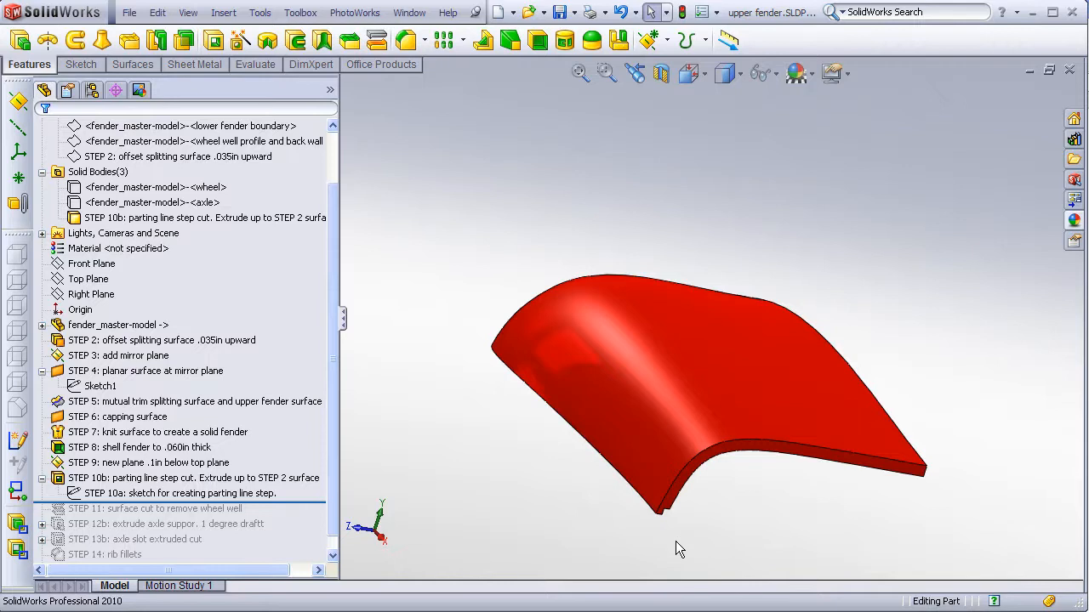
# Step: Roll the feature history forward to the end, past STEP 15, with the fender's underside in view
pyautogui.scroll(-2, 675, 549)
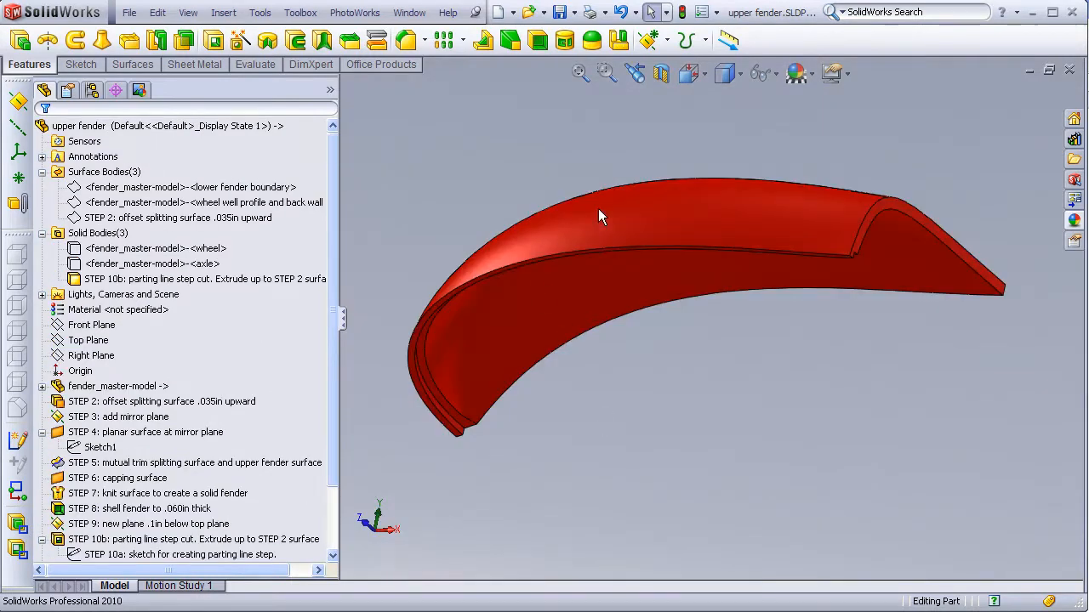
pyautogui.moveTo(544, 274); pyautogui.dragTo(602, 301, button='middle')
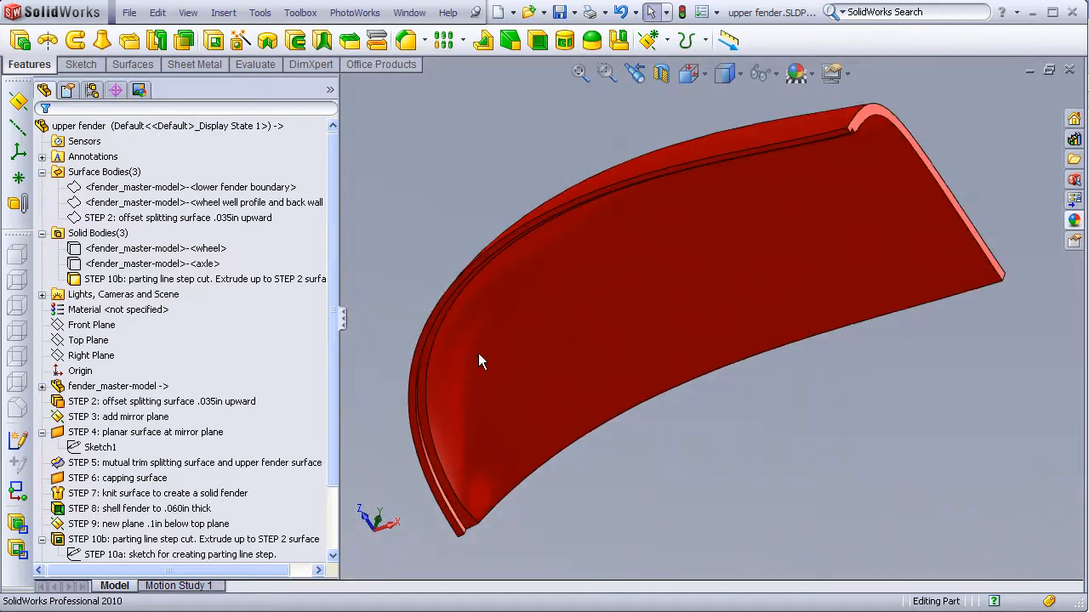
pyautogui.moveTo(333, 475); pyautogui.dragTo(336, 540)
pyautogui.moveTo(325, 487); pyautogui.dragTo(320, 556)
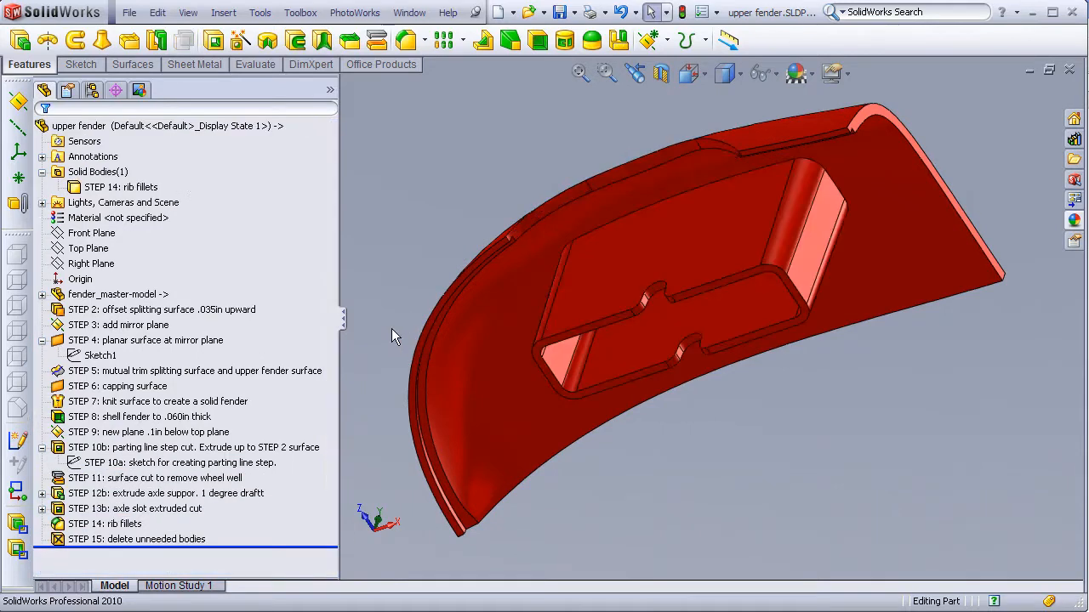